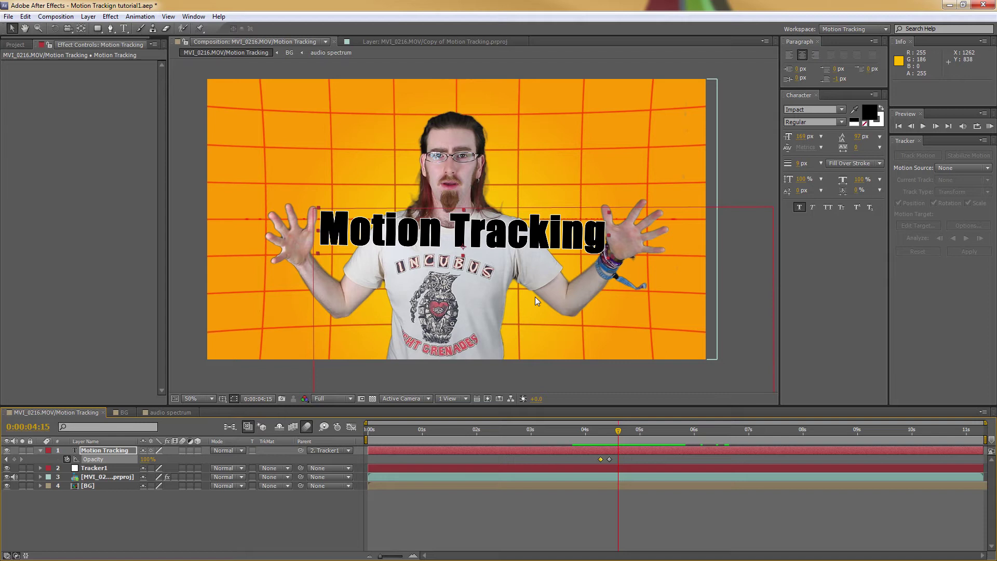
Move the current time to about 0:00:07:13, where the finger gesture begins
{"action": "left_click", "coordinate": [753, 432]}
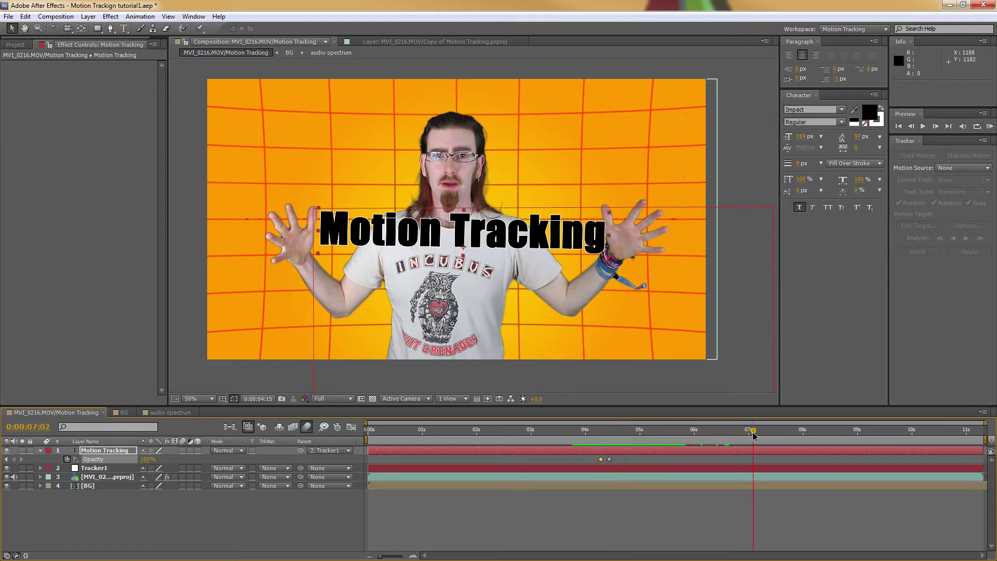
{"action": "left_click", "coordinate": [784, 431]}
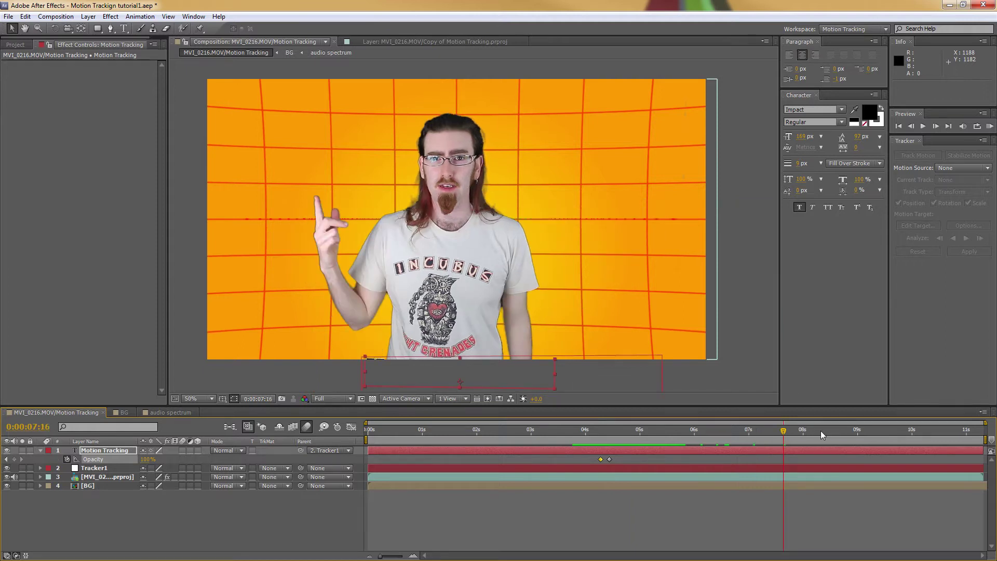
{"action": "left_click", "coordinate": [782, 434]}
{"action": "mouse_move", "coordinate": [783, 435]}
{"action": "left_mouse_down"}
{"action": "mouse_move", "coordinate": [769, 435]}
{"action": "mouse_move", "coordinate": [779, 436]}
{"action": "left_mouse_up"}
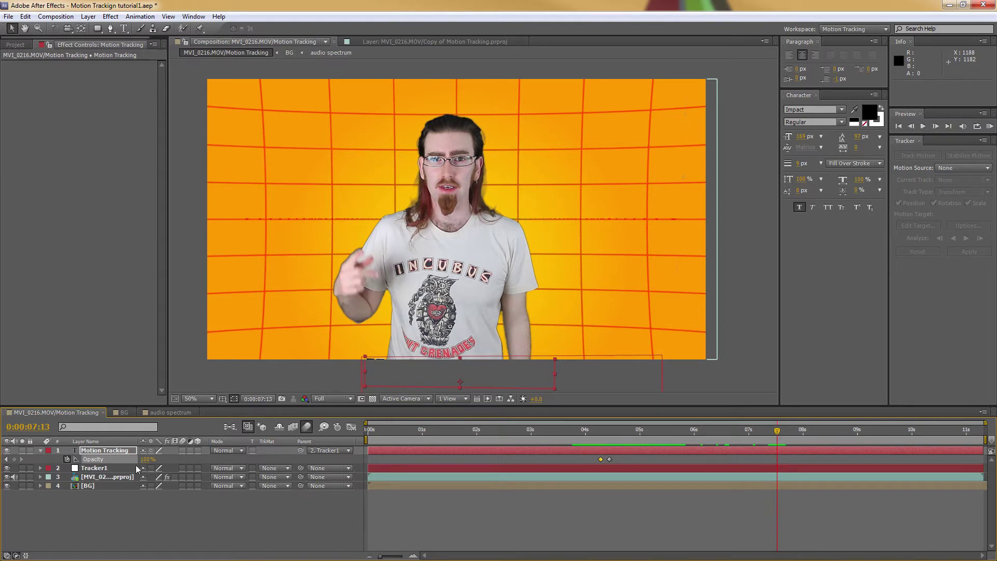
Create a null object from the Layer > New menu and rename it Tracker2
{"action": "left_click", "coordinate": [88, 16]}
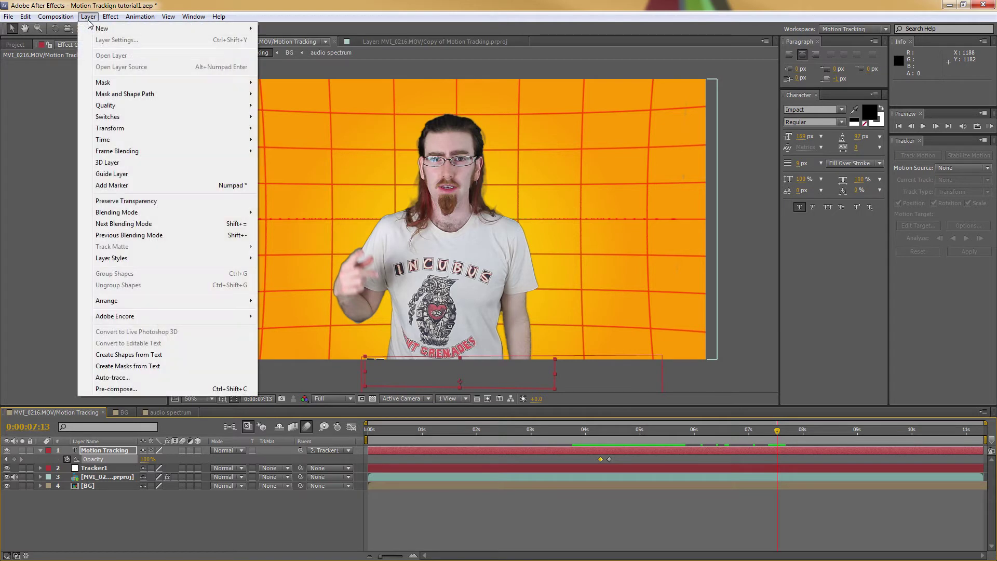
{"action": "mouse_move", "coordinate": [101, 29]}
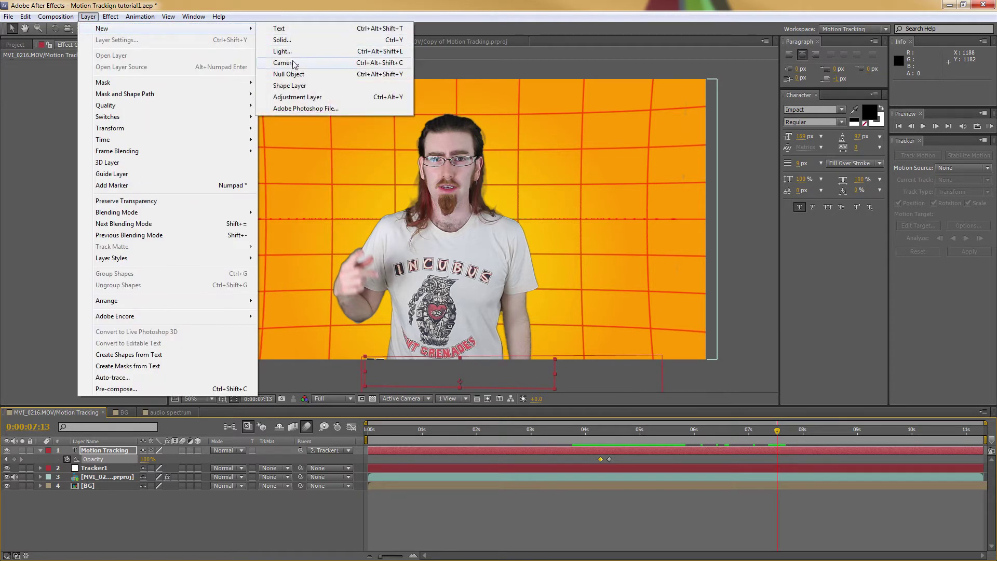
{"action": "left_click", "coordinate": [294, 77]}
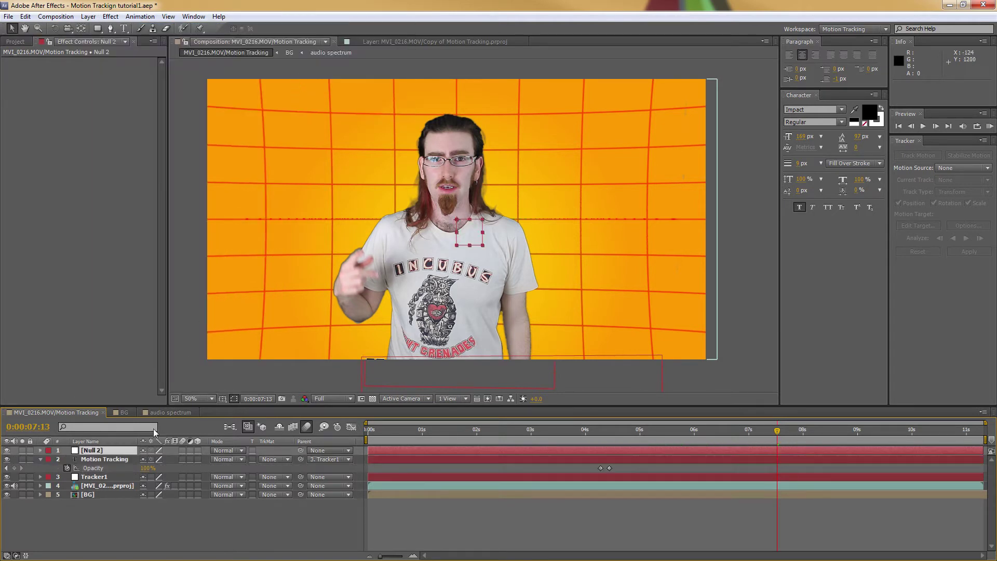
{"action": "key", "text": "Return"}
{"action": "type", "text": "Tra"}
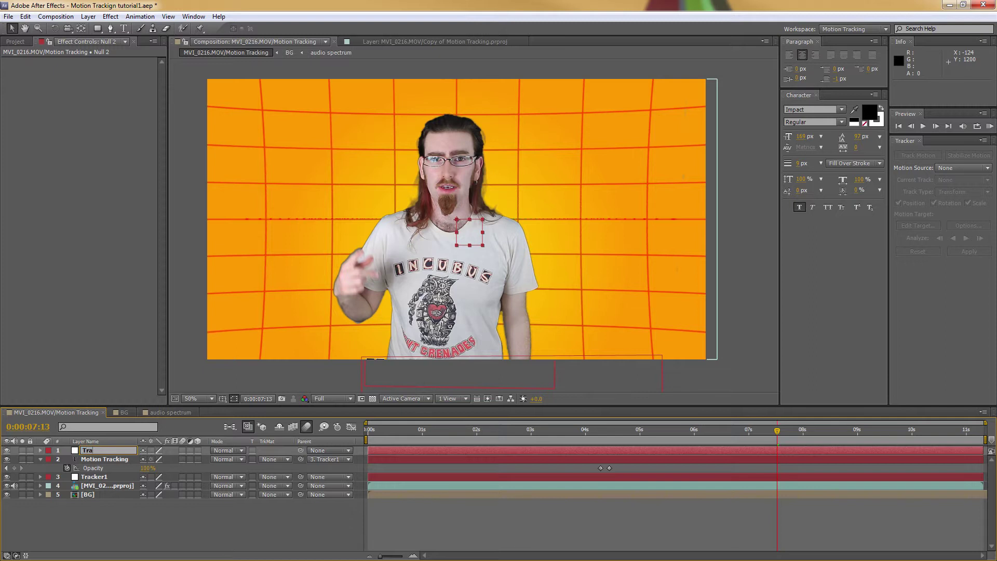
{"action": "type", "text": "cker2"}
{"action": "key", "text": "Return"}
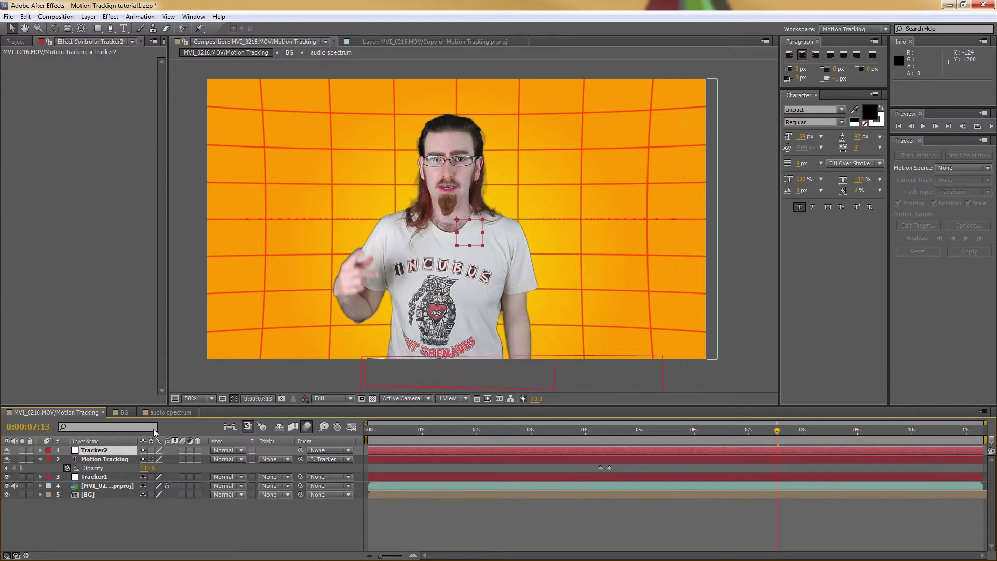
Start a new motion track on the keyed footage at 100% and drag the track point onto the hand
{"action": "left_click", "coordinate": [134, 488]}
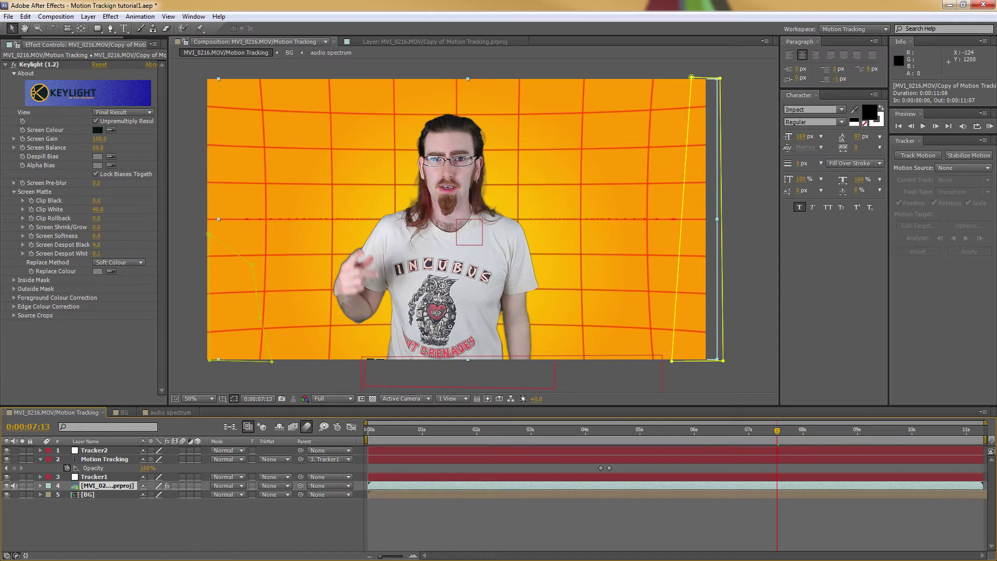
{"action": "left_click", "coordinate": [927, 156]}
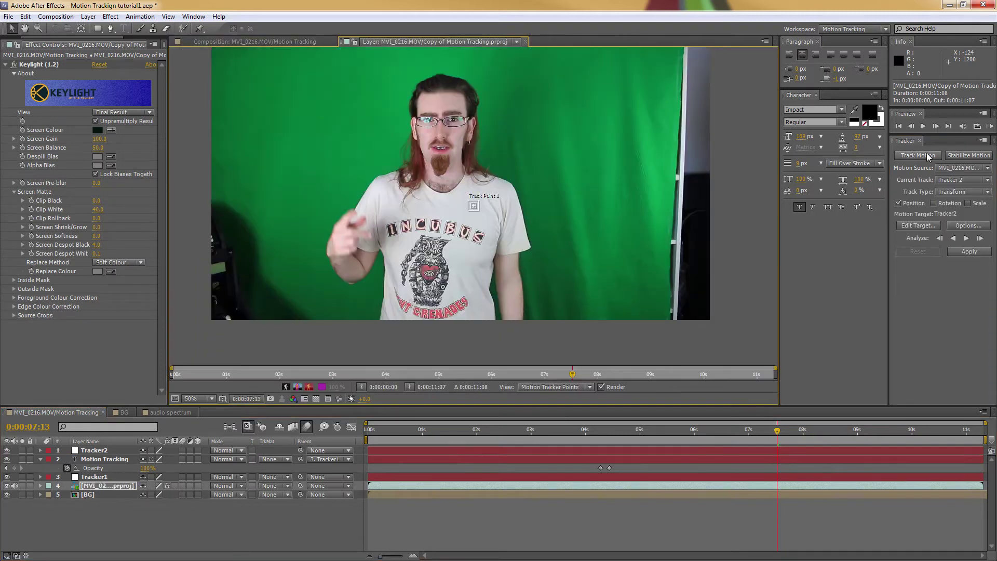
{"action": "key", "text": "period"}
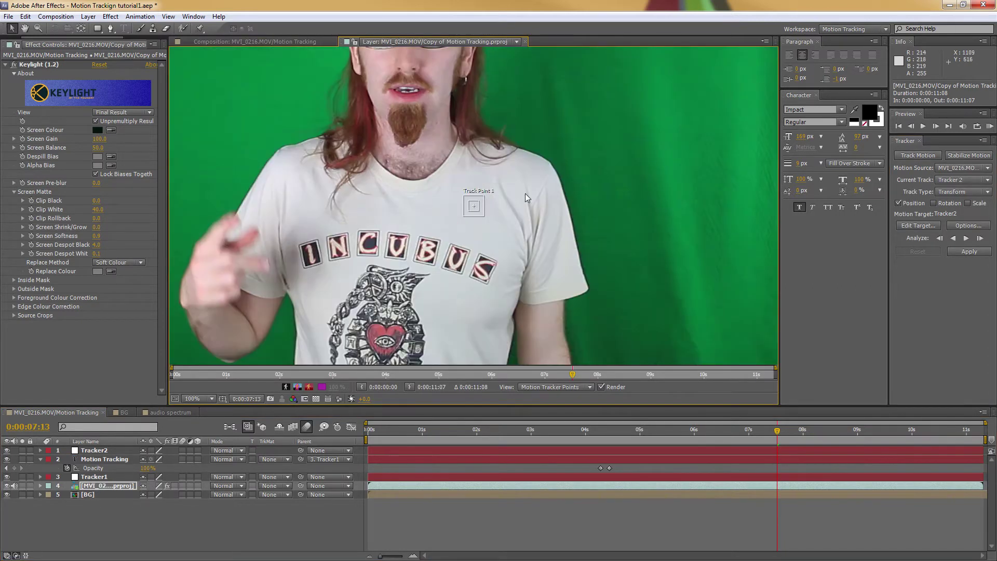
{"action": "left_click_drag", "start_coordinate": [477, 207], "coordinate": [233, 239]}
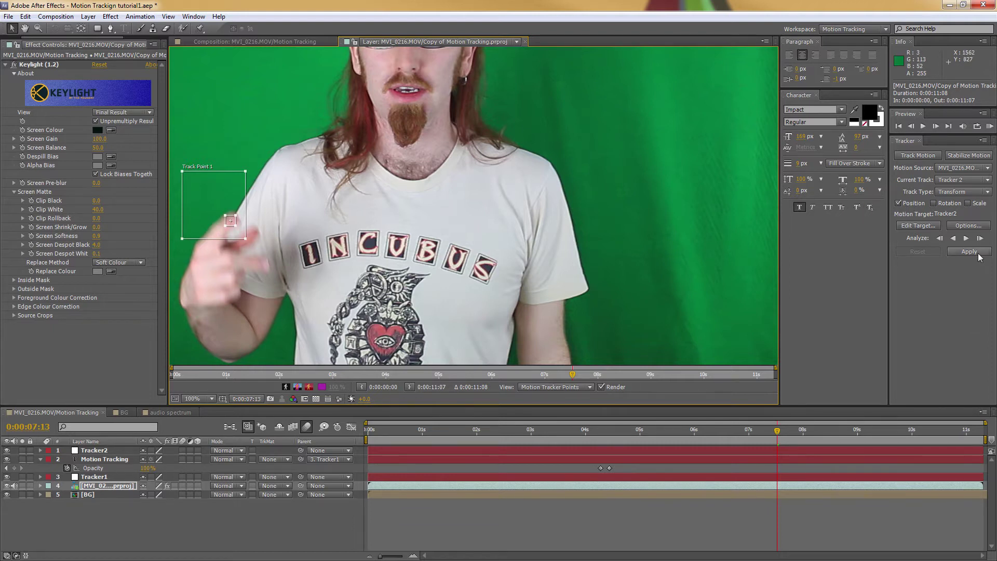
Enlarge the feature area around the left fingertip and track it a few frames forward
{"action": "left_click", "coordinate": [980, 238]}
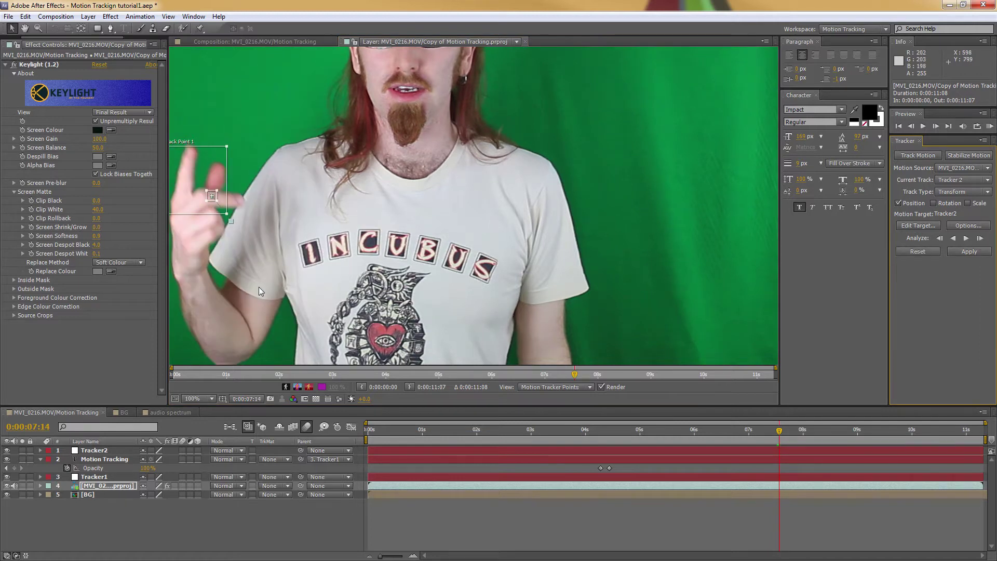
{"action": "left_click_drag", "start_coordinate": [235, 201], "coordinate": [323, 222]}
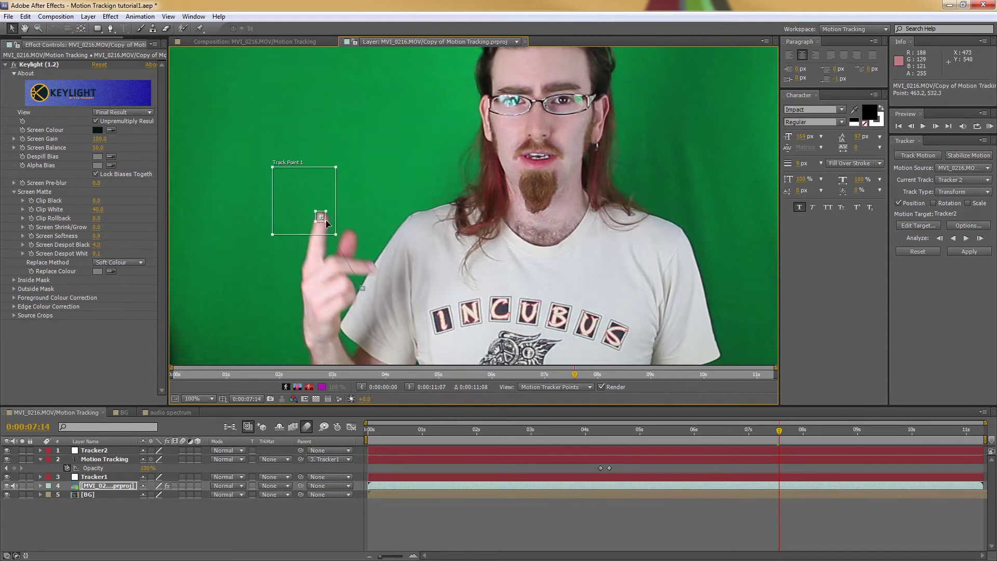
{"action": "left_click_drag", "start_coordinate": [326, 222], "coordinate": [328, 224]}
{"action": "left_click", "coordinate": [979, 238]}
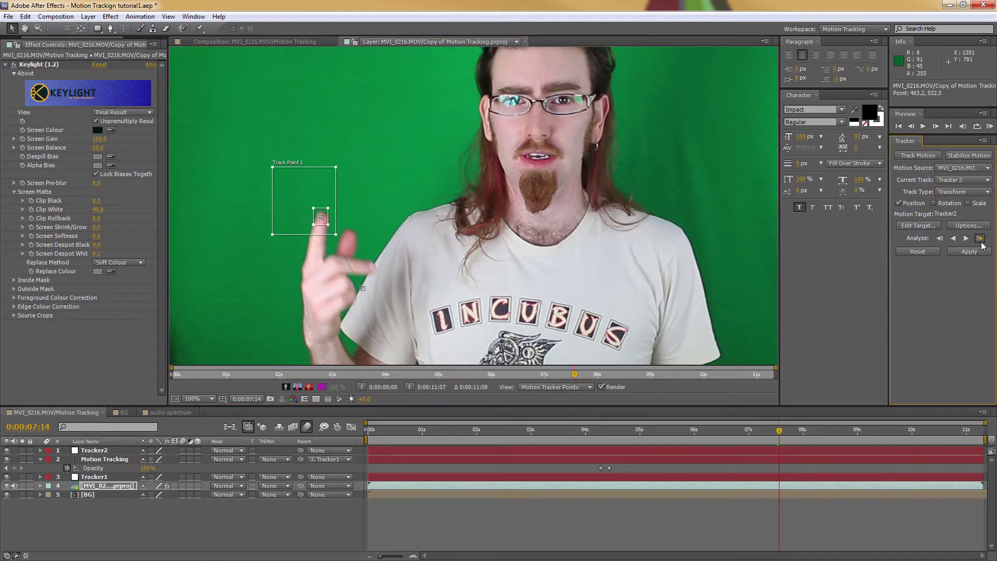
{"action": "left_click", "coordinate": [980, 239]}
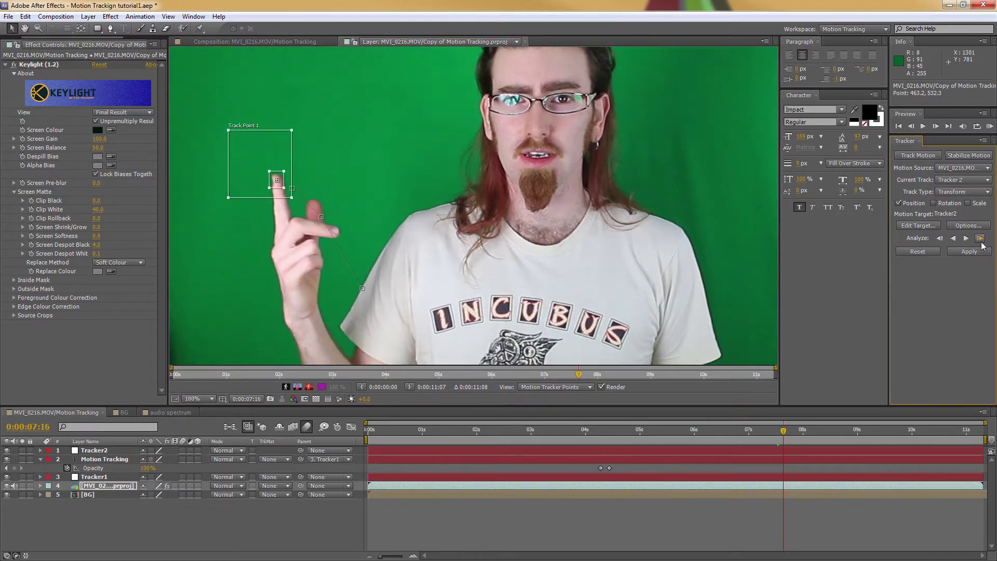
Analyze the fingertip forward, correct the drifted track point, and re-analyze to the end
{"action": "left_click", "coordinate": [967, 237]}
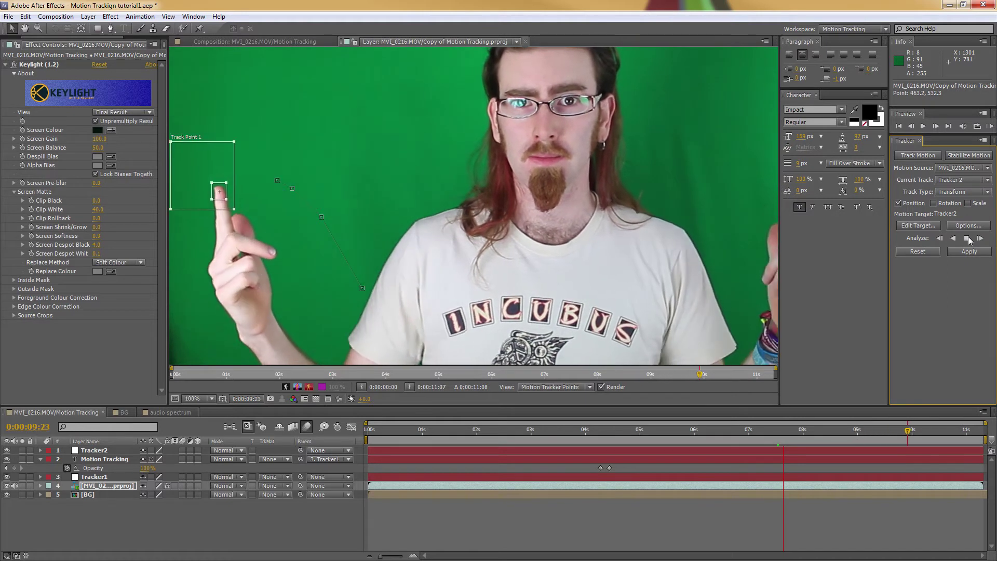
{"action": "left_click", "coordinate": [966, 237]}
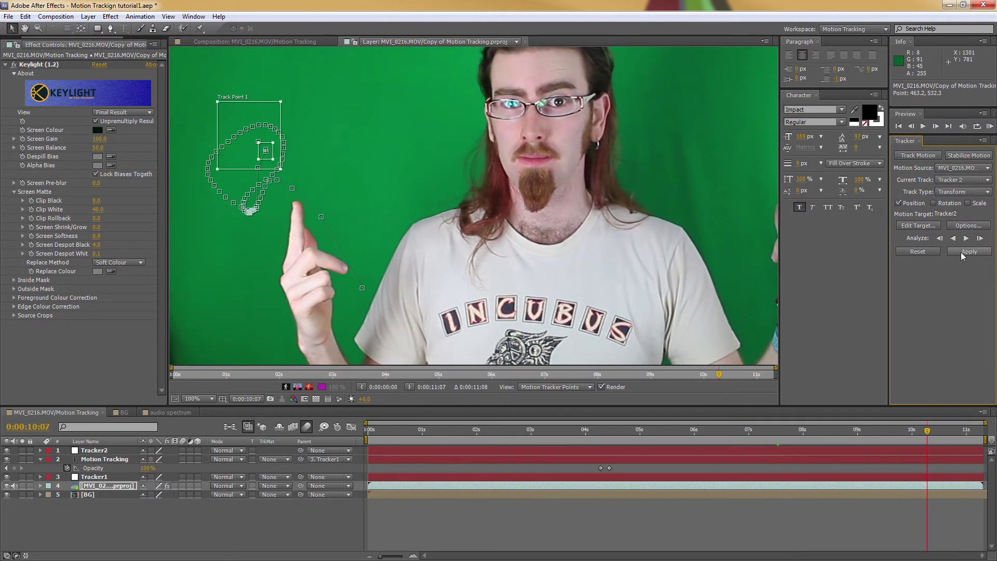
{"action": "key", "text": "Page_Up"}
{"action": "key", "text": "Page_Up"}
{"action": "key", "text": "Page_Up"}
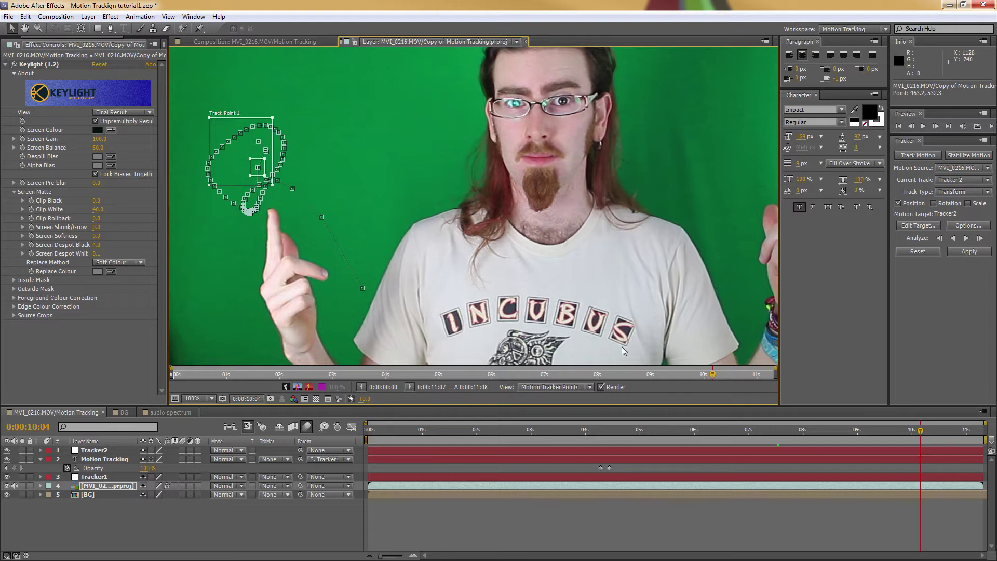
{"action": "key", "text": "Page_Up"}
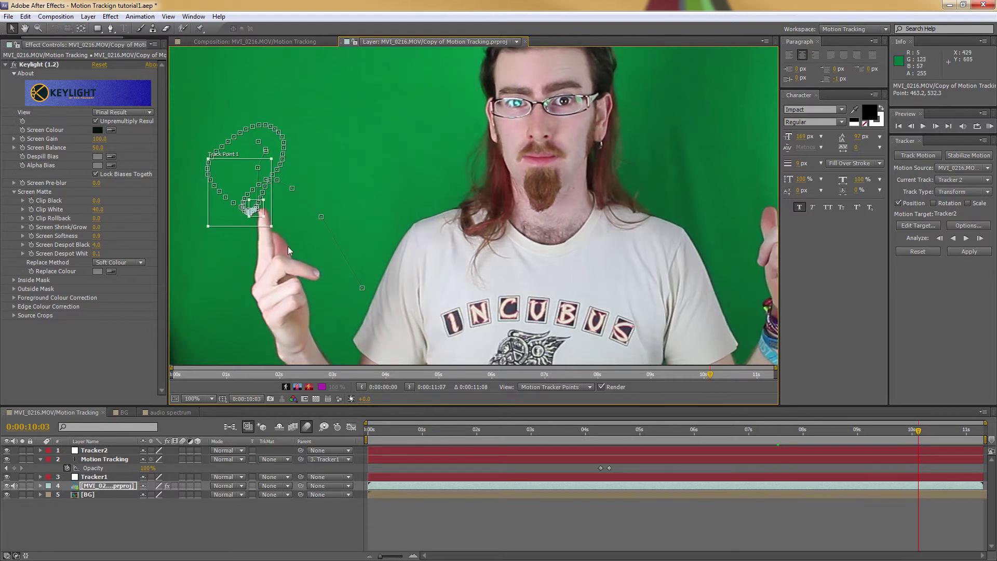
{"action": "left_click_drag", "start_coordinate": [264, 224], "coordinate": [260, 217]}
{"action": "left_click", "coordinate": [965, 238]}
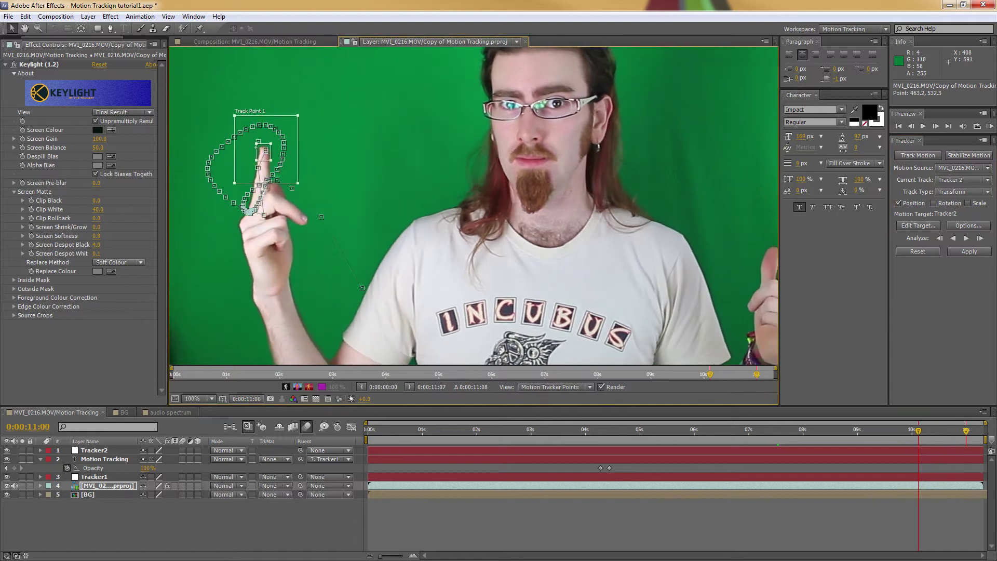
Set Tracker2 as the motion target and apply the fingertip track in X and Y
{"action": "left_click", "coordinate": [916, 221]}
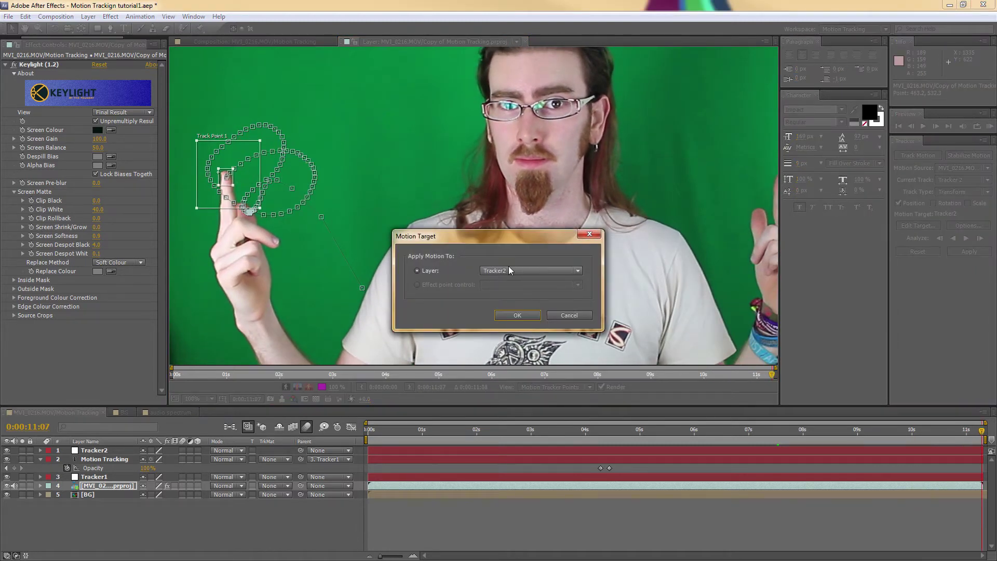
{"action": "left_click", "coordinate": [504, 315]}
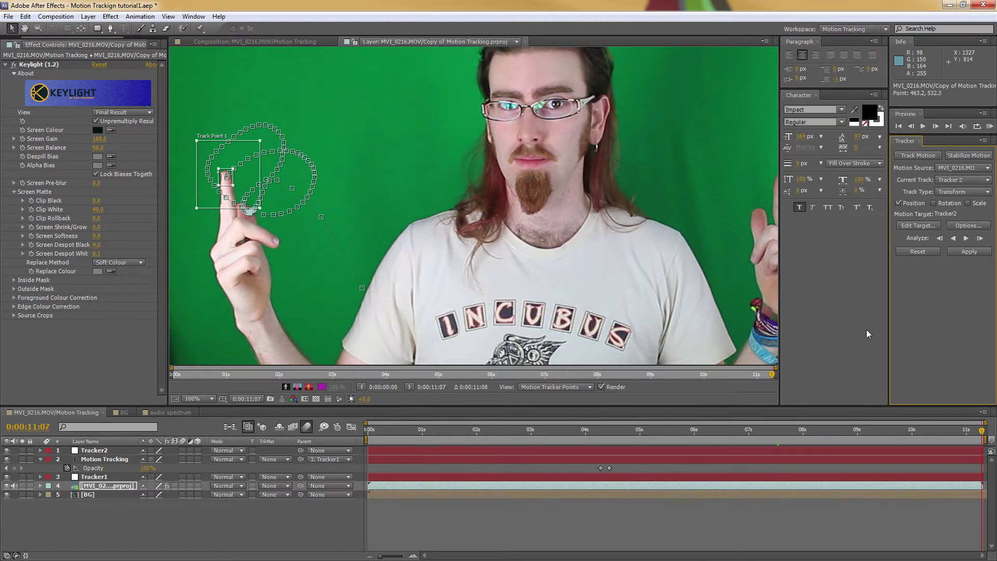
{"action": "left_click", "coordinate": [958, 252]}
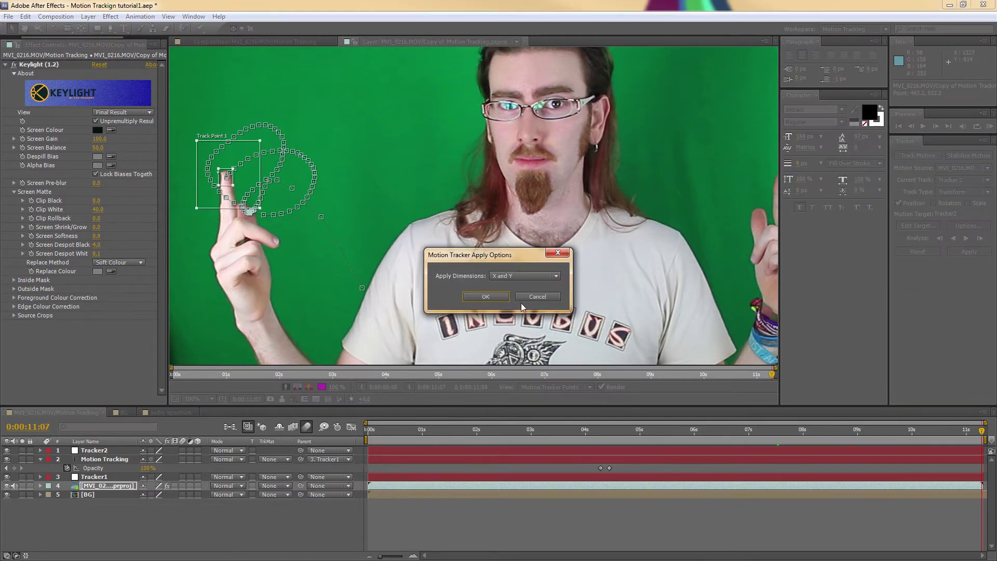
{"action": "left_click", "coordinate": [485, 296]}
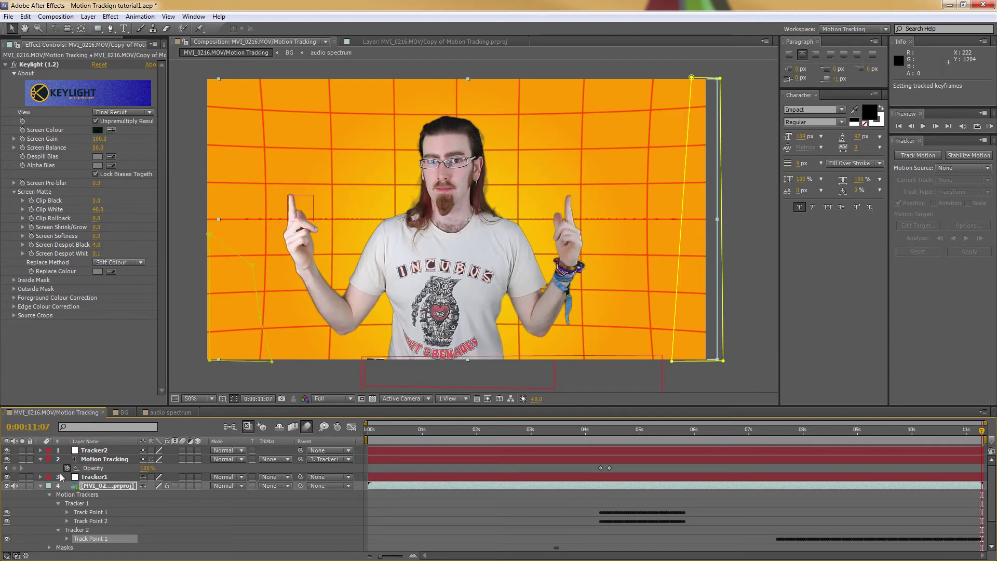
{"action": "left_click", "coordinate": [40, 485]}
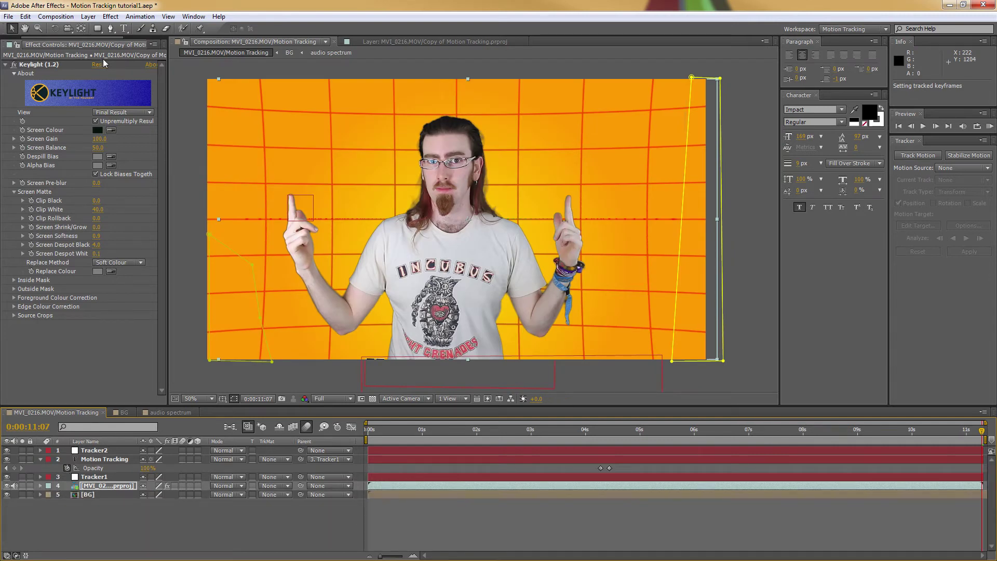
Add a 'Things' text layer, shrink it to 118 px, and place it above the left finger
{"action": "left_click", "coordinate": [123, 29]}
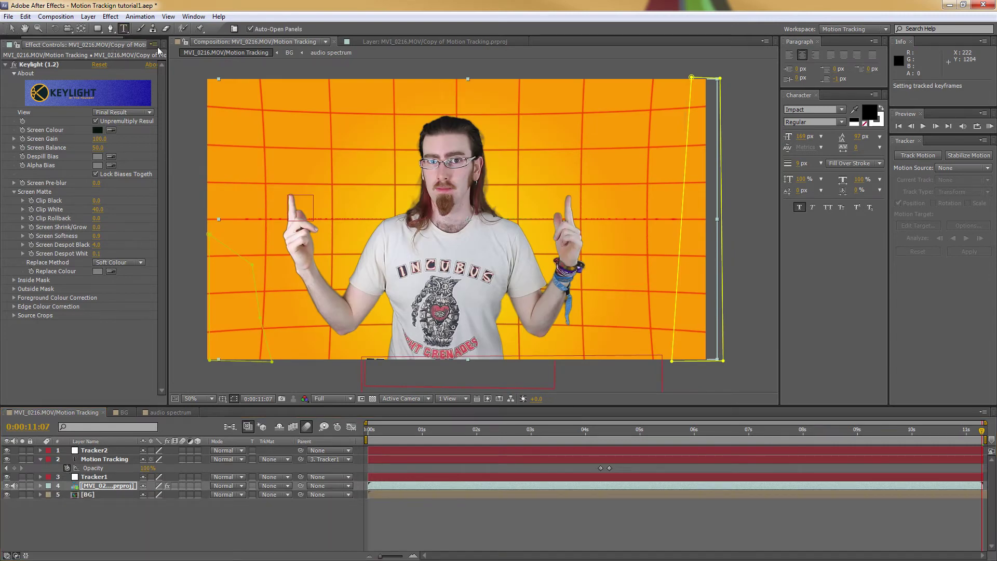
{"action": "left_click", "coordinate": [308, 182]}
{"action": "type", "text": "Things"}
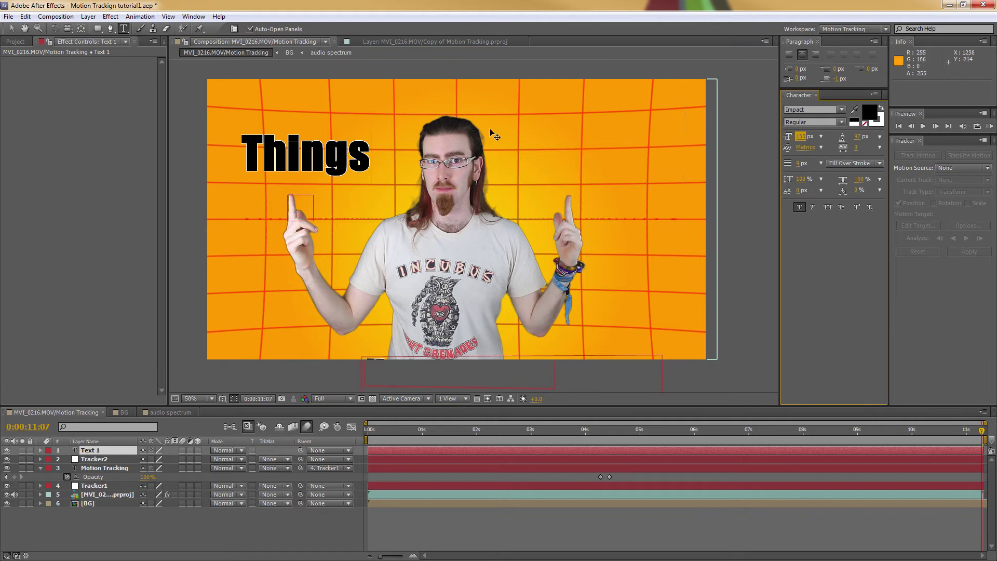
{"action": "left_click", "coordinate": [9, 29]}
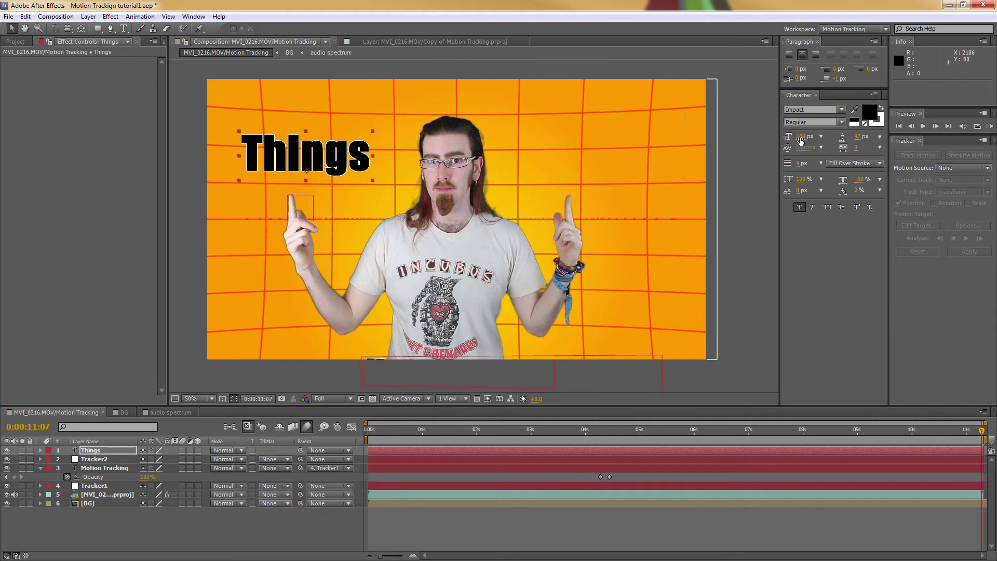
{"action": "left_click_drag", "start_coordinate": [800, 136], "coordinate": [770, 141]}
{"action": "left_click_drag", "start_coordinate": [322, 161], "coordinate": [307, 173]}
Parent Things to the Tracker2 null and scrub back a second to check it follows
{"action": "left_click", "coordinate": [340, 451]}
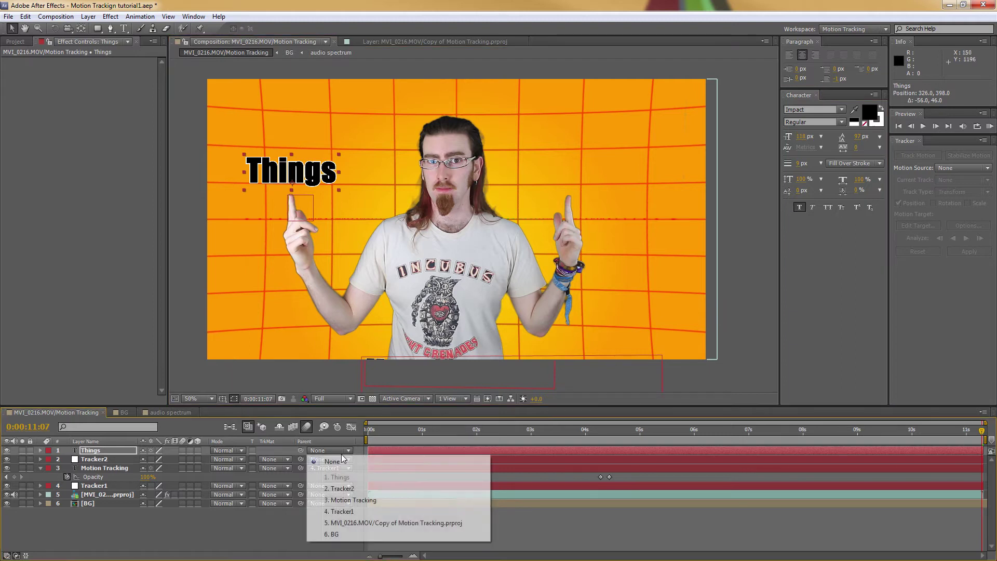
{"action": "left_click", "coordinate": [351, 490]}
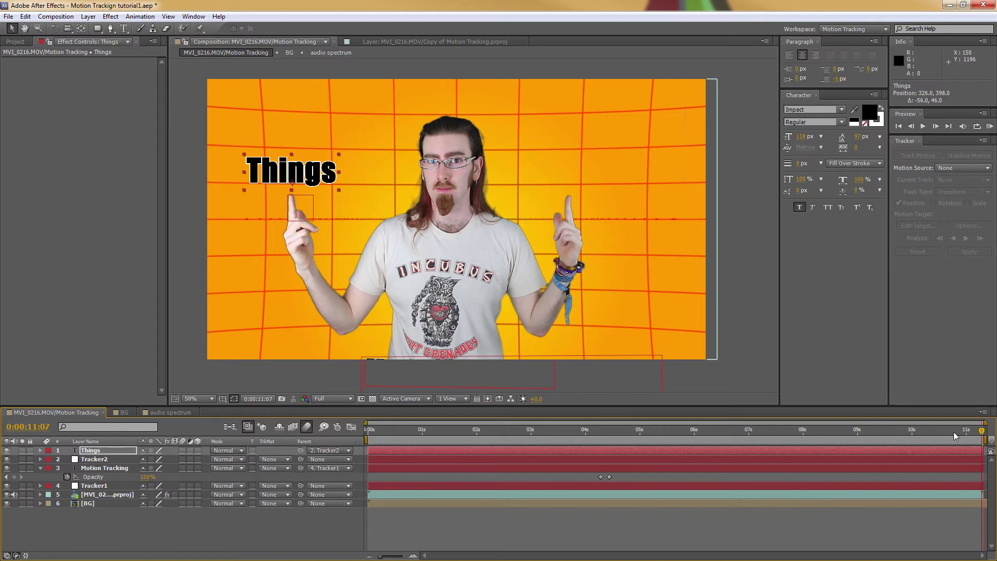
{"action": "left_click_drag", "start_coordinate": [951, 432], "coordinate": [777, 432]}
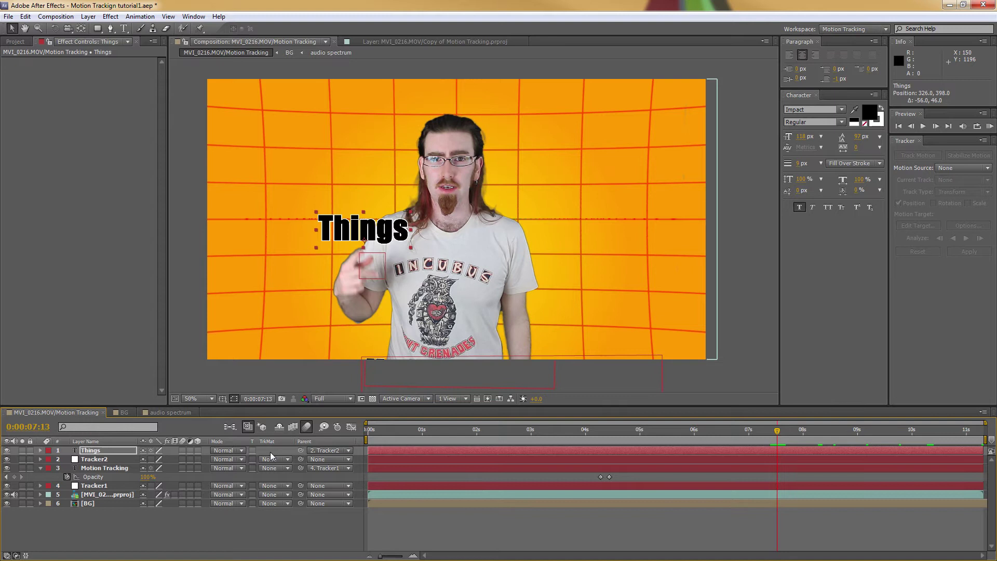
Keyframe Things' opacity at 0% at 0:00:07:13 and 100% a few frames later
{"action": "key", "text": "t"}
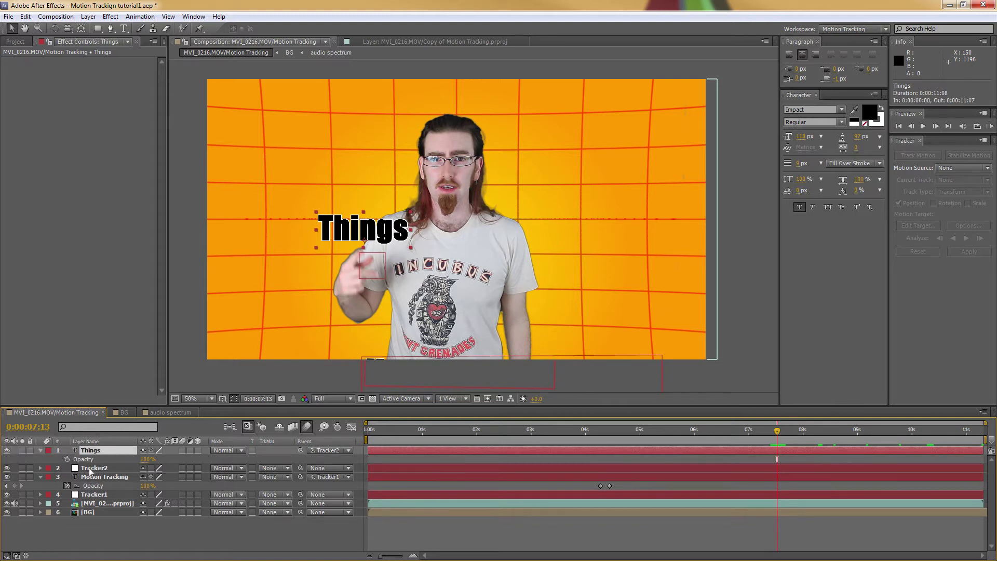
{"action": "left_click", "coordinate": [67, 459]}
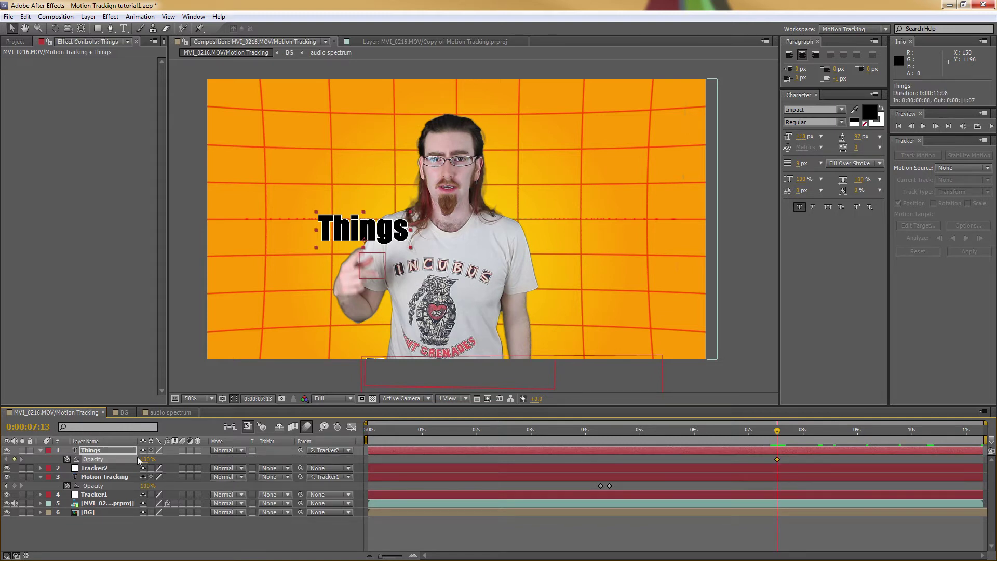
{"action": "left_click_drag", "start_coordinate": [147, 462], "coordinate": [40, 455]}
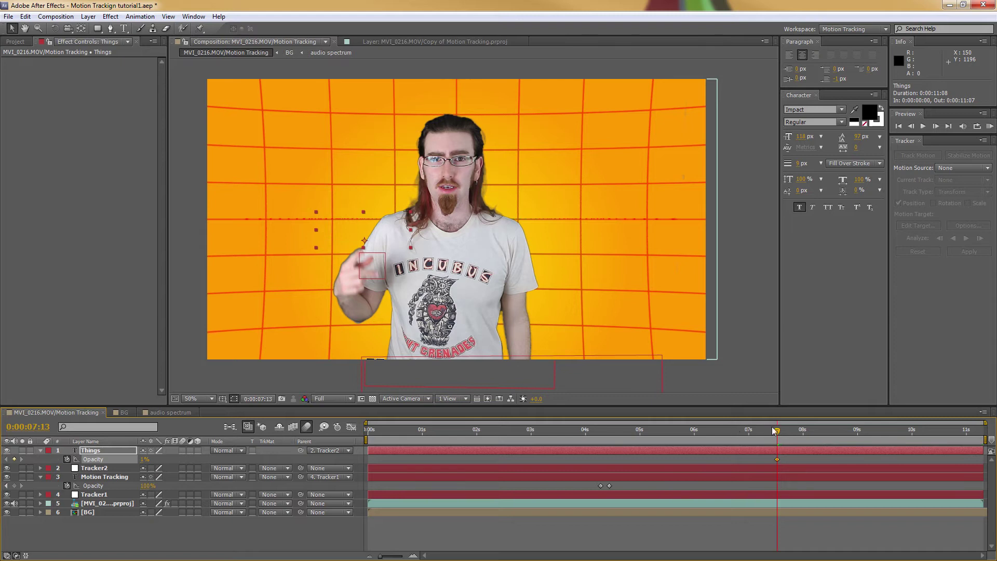
{"action": "left_click", "coordinate": [786, 430]}
{"action": "left_click", "coordinate": [144, 459]}
{"action": "type", "text": "100"}
{"action": "key", "text": "Return"}
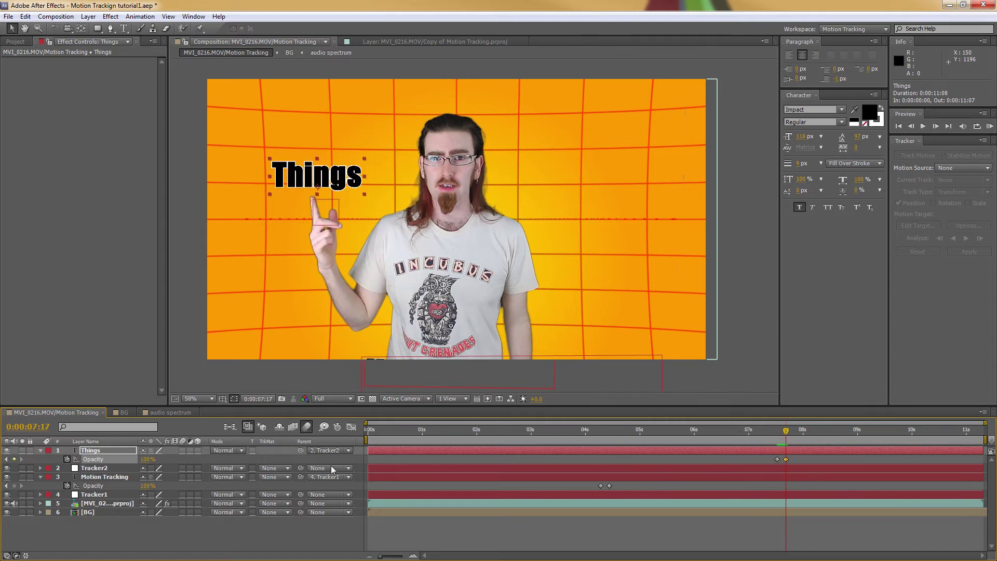
{"action": "key", "text": "j"}
Return to before the fade starts and preview the Things fade-in
{"action": "left_click", "coordinate": [777, 459]}
{"action": "mouse_move", "coordinate": [777, 430]}
{"action": "left_mouse_down"}
{"action": "mouse_move", "coordinate": [787, 431]}
{"action": "mouse_move", "coordinate": [763, 436]}
{"action": "left_mouse_up"}
{"action": "key", "text": "space"}
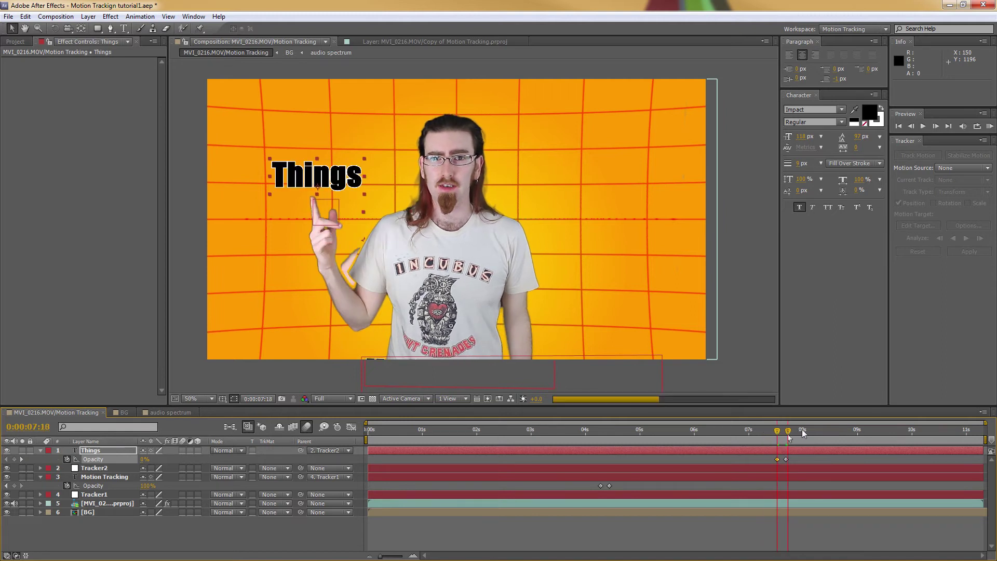
{"action": "left_click", "coordinate": [88, 16]}
Add a new null object layer and rename it Tracker3
{"action": "mouse_move", "coordinate": [145, 29]}
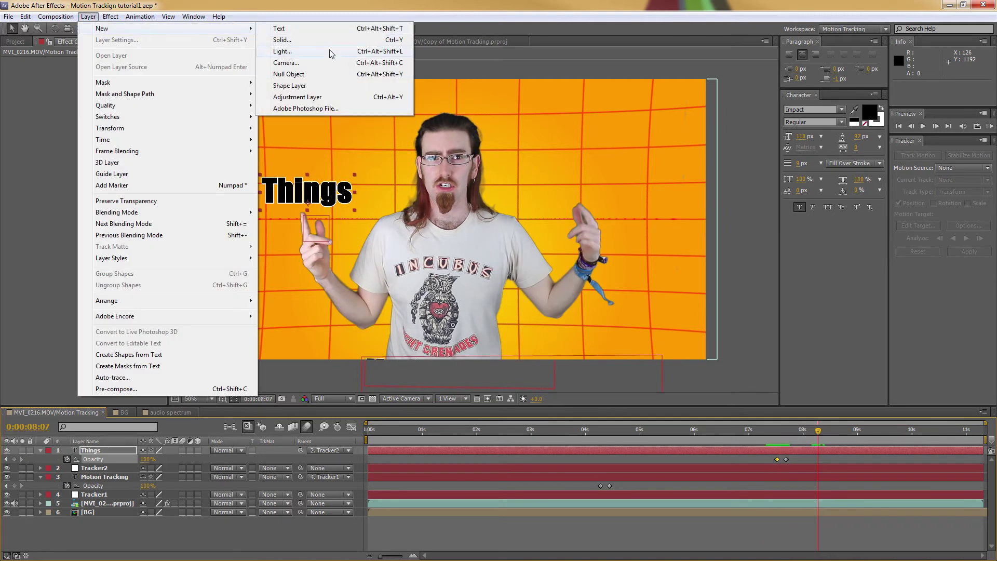
{"action": "left_click", "coordinate": [313, 74]}
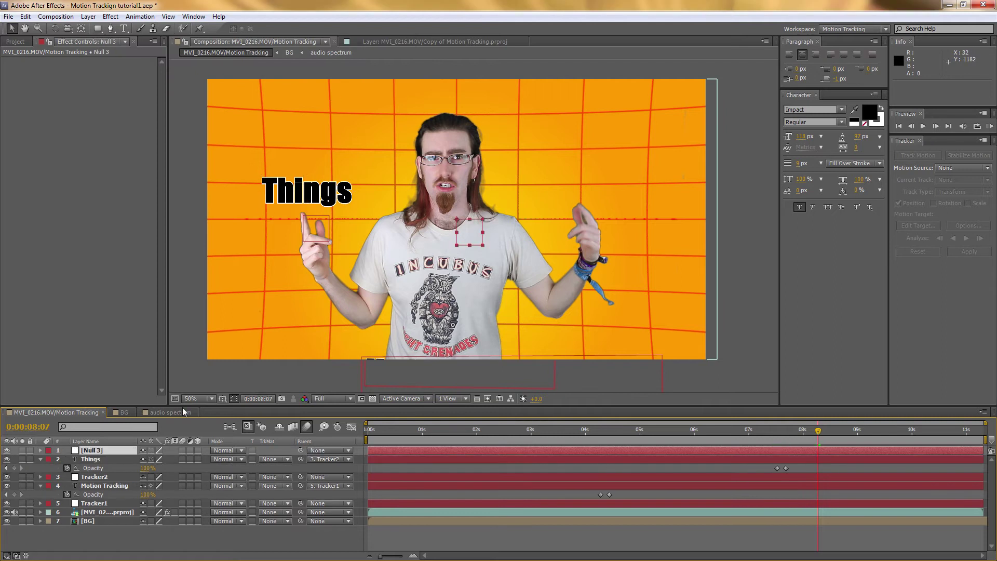
{"action": "key", "text": "Return"}
{"action": "type", "text": "[Null 3] 3"}
{"action": "key", "text": "Return"}
Track the right raised finger forward through the clip and apply its position to Tracker3
{"action": "double_click", "coordinate": [115, 514]}
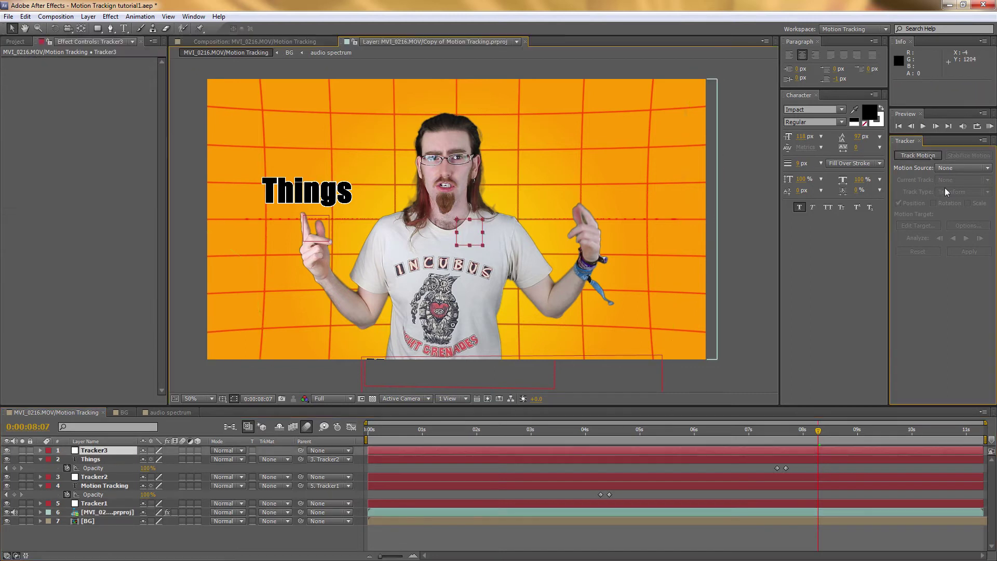
{"action": "left_click", "coordinate": [918, 156]}
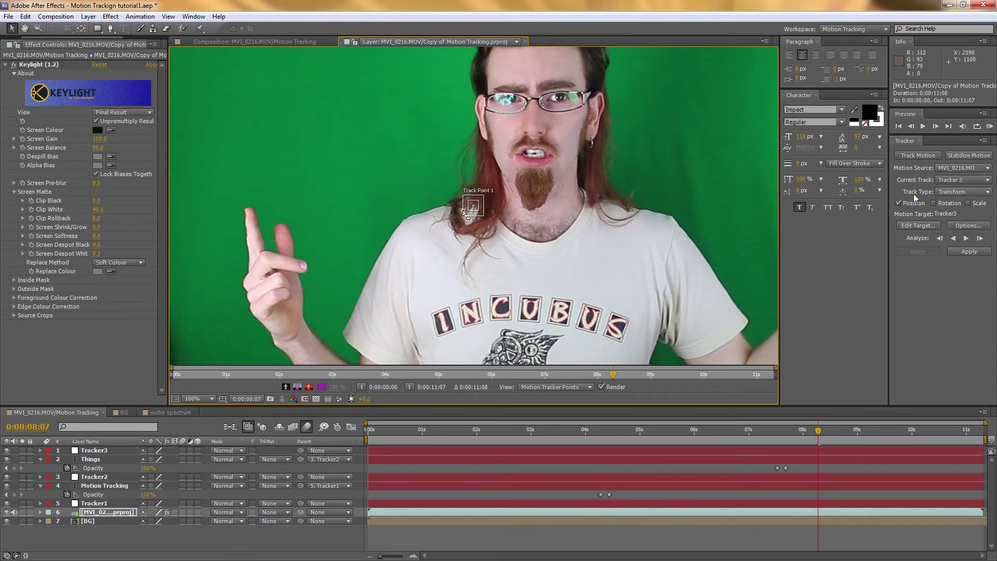
{"action": "left_click_drag", "start_coordinate": [462, 209], "coordinate": [633, 199]}
{"action": "left_click", "coordinate": [966, 238]}
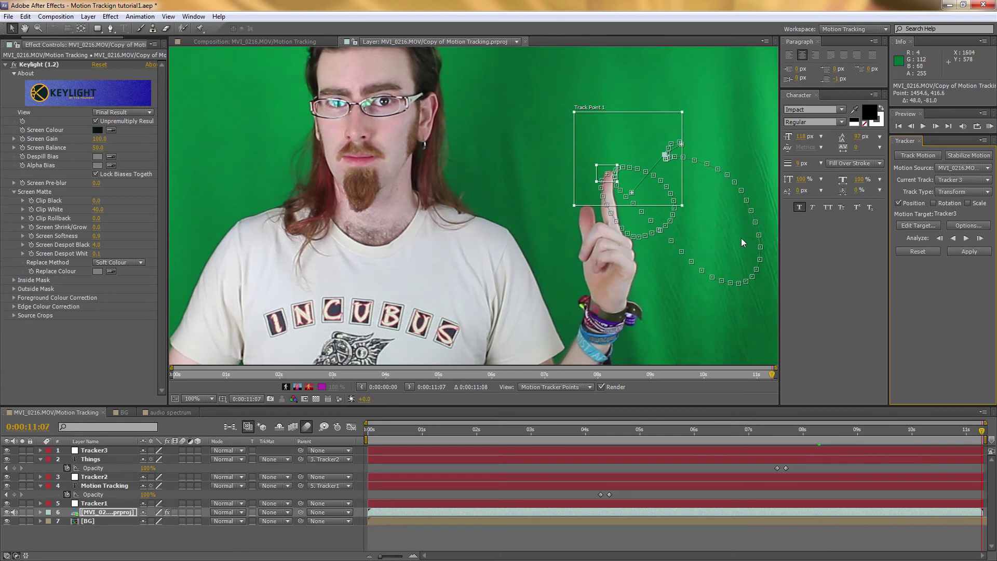
{"action": "left_click", "coordinate": [918, 227]}
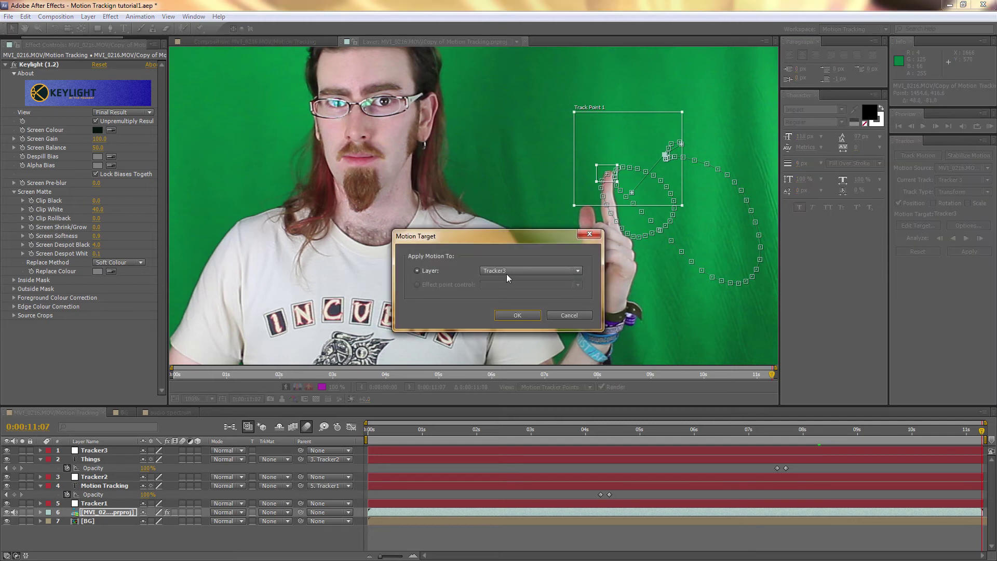
{"action": "left_click", "coordinate": [517, 315]}
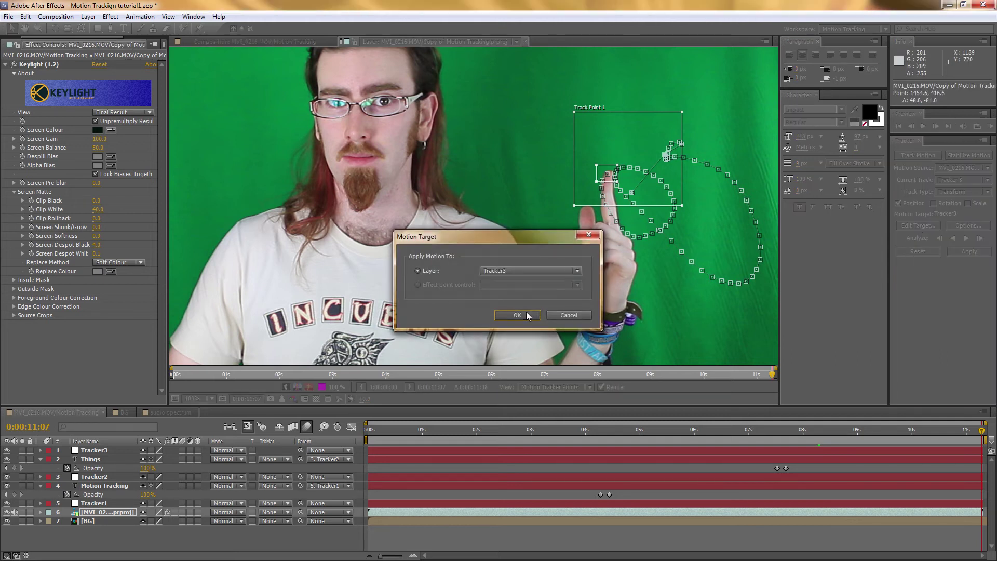
{"action": "left_click", "coordinate": [967, 250]}
{"action": "left_click", "coordinate": [472, 294]}
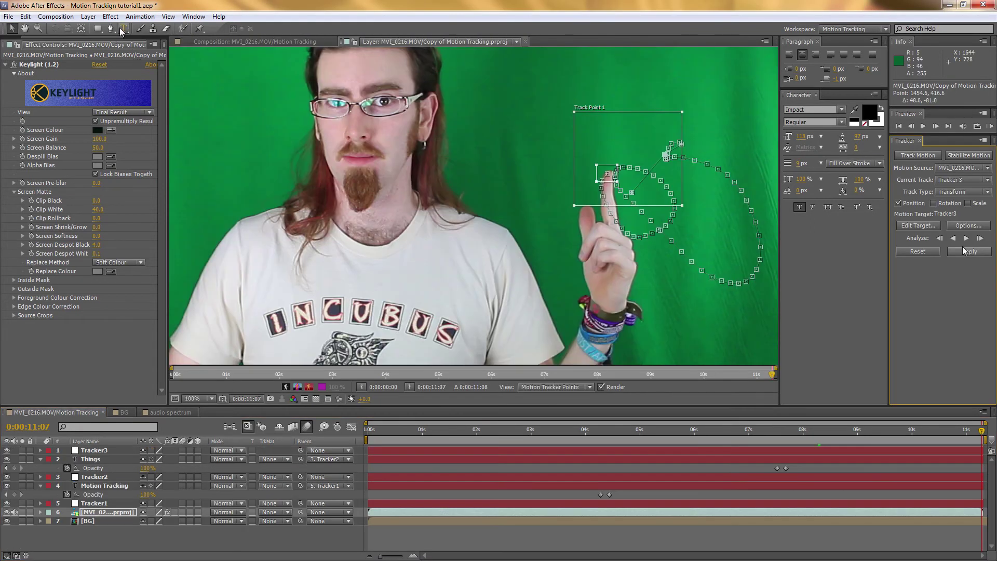
Add a 'Stick' text layer near the right raised finger
{"action": "left_click", "coordinate": [122, 28]}
{"action": "left_click", "coordinate": [566, 179]}
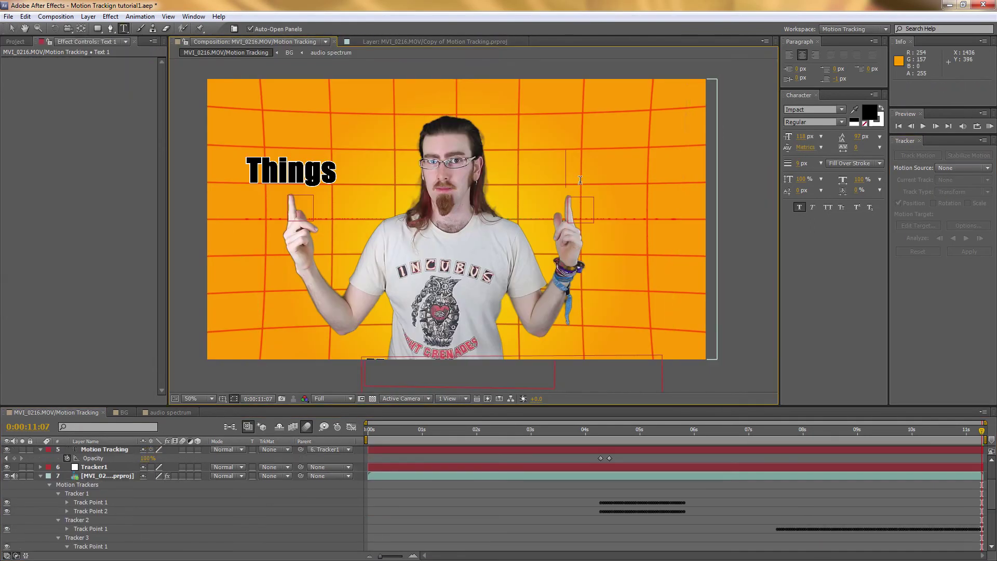
{"action": "type", "text": "Sti"}
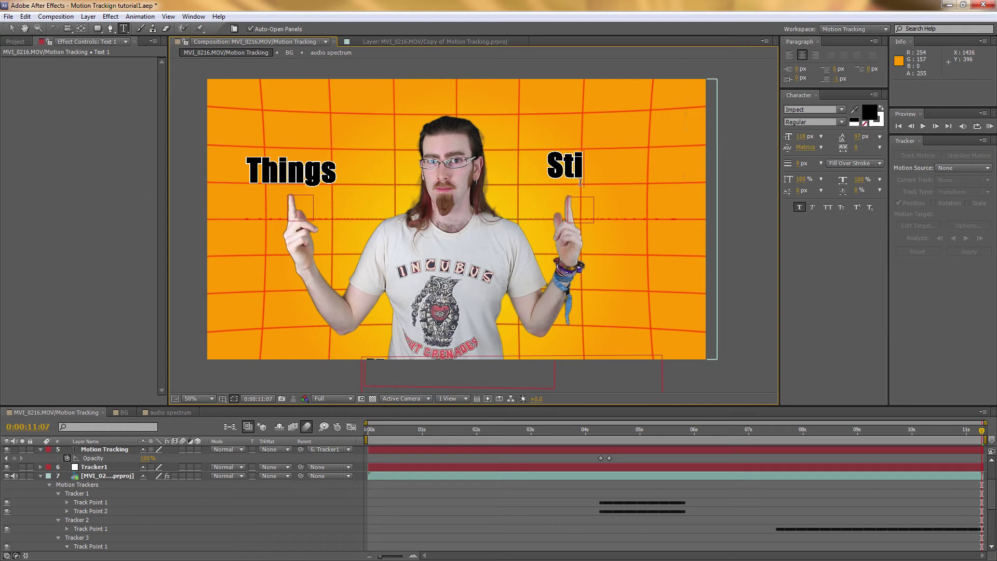
{"action": "type", "text": "ck"}
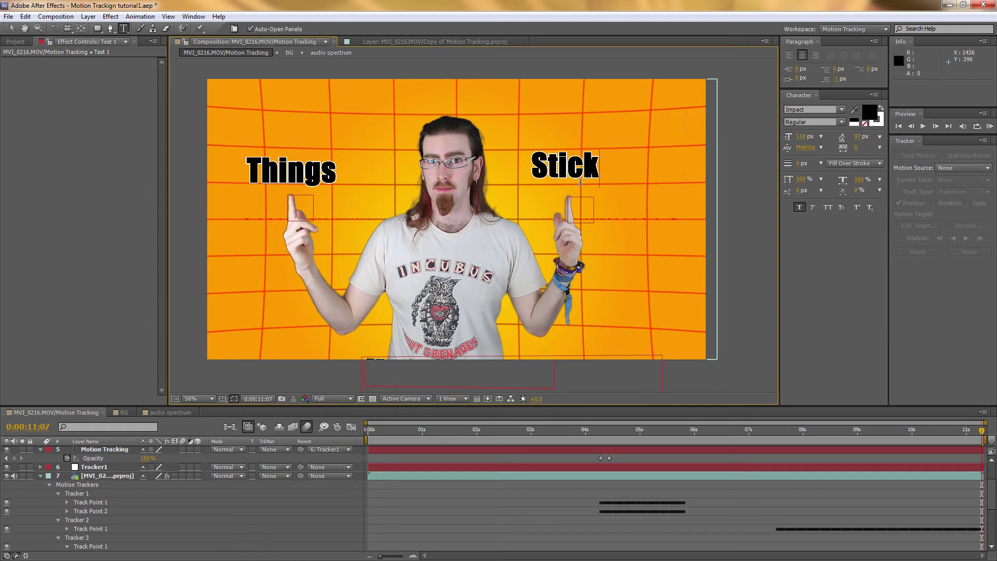
{"action": "left_click", "coordinate": [13, 29]}
{"action": "left_click_drag", "start_coordinate": [579, 172], "coordinate": [580, 179]}
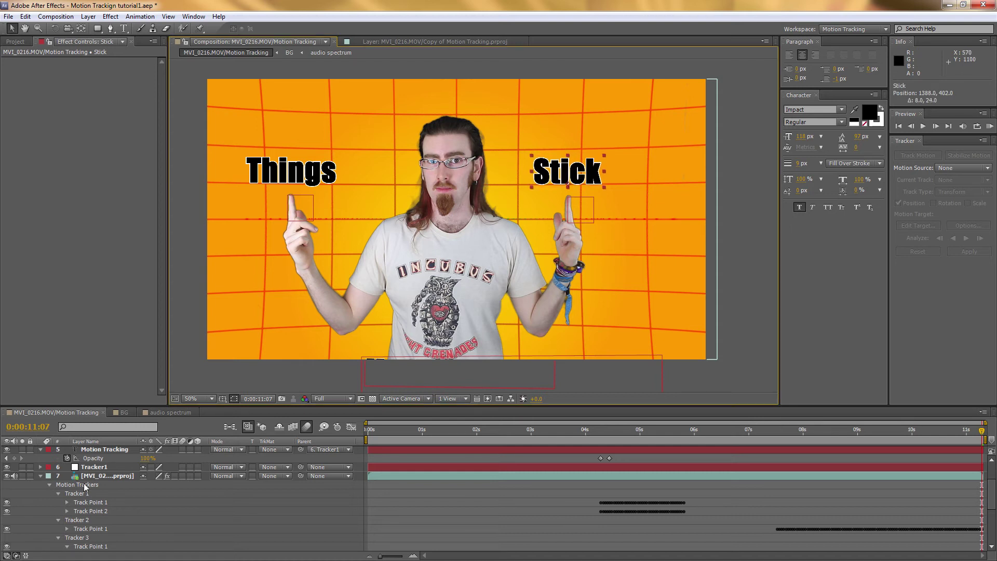
Parent the Stick layer to the Tracker3 null
{"action": "left_click", "coordinate": [41, 475]}
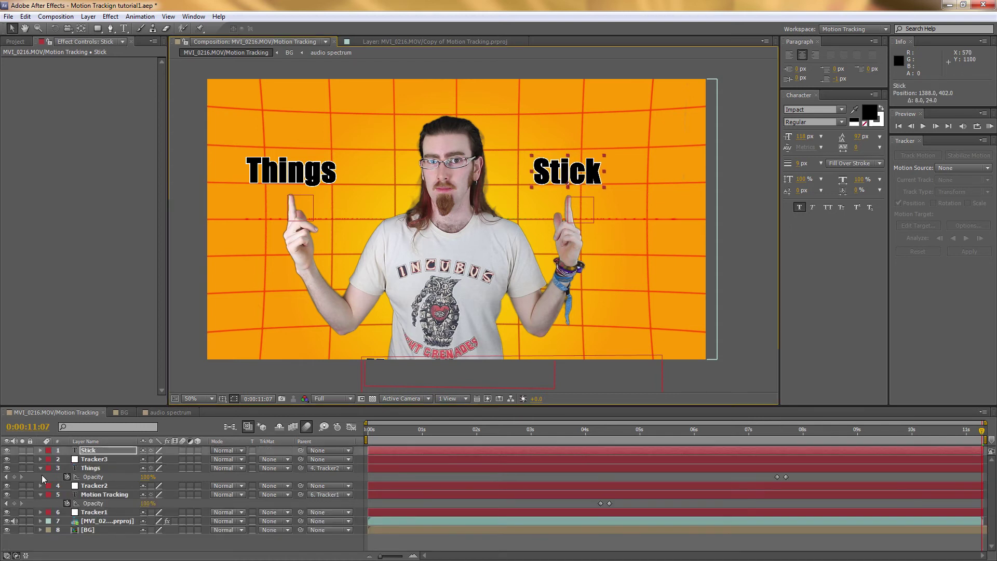
{"action": "left_click", "coordinate": [318, 450]}
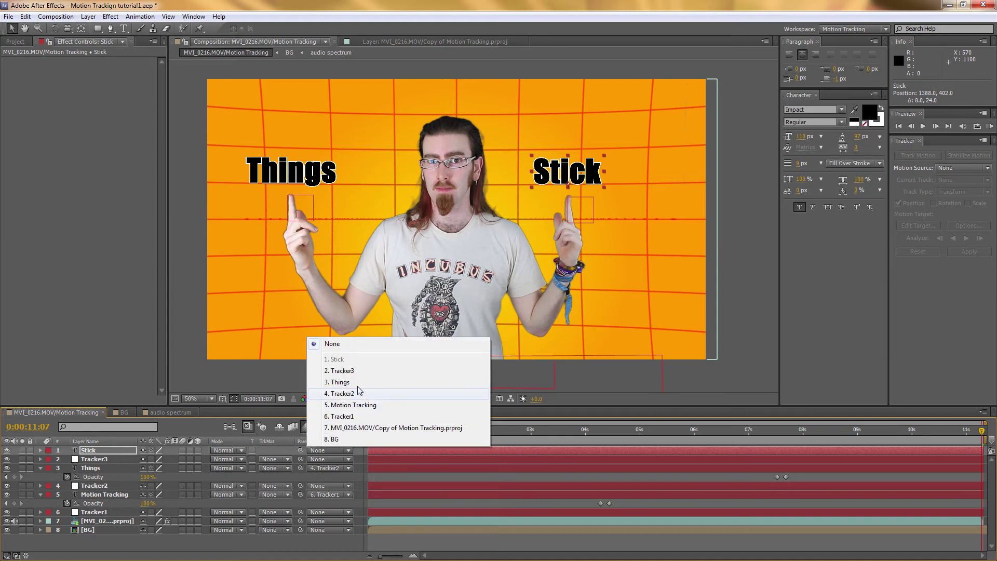
{"action": "left_click", "coordinate": [353, 370]}
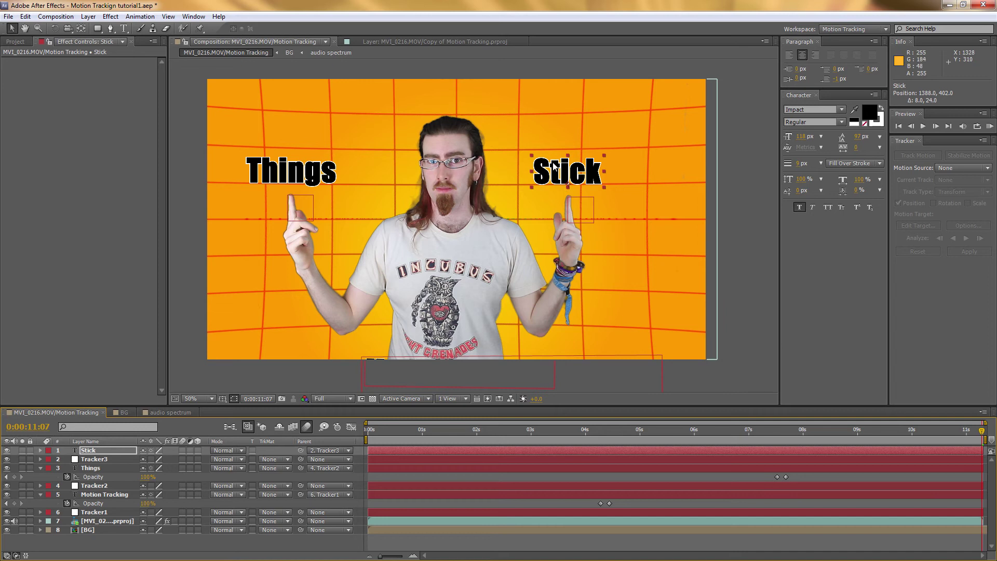
Reposition Stick just above the right finger at about 0:00:09:23, then return to 0:00:08:07
{"action": "left_click_drag", "start_coordinate": [553, 165], "coordinate": [413, 274]}
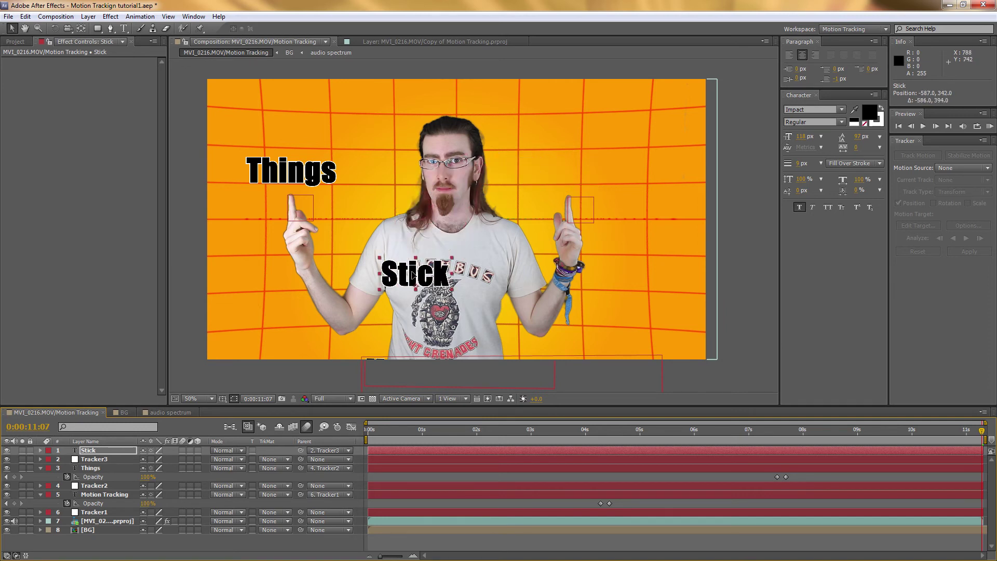
{"action": "left_click", "coordinate": [951, 435]}
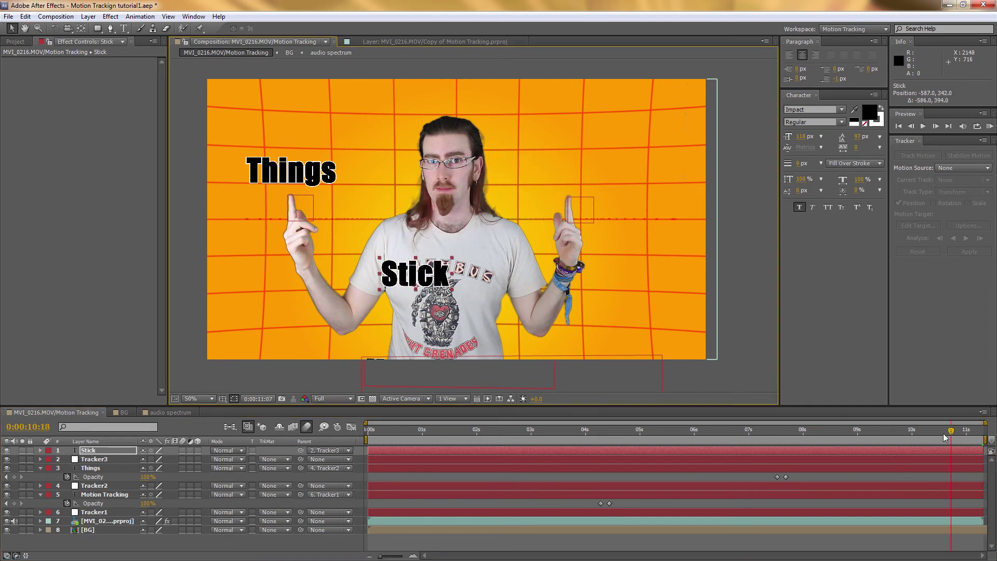
{"action": "left_click_drag", "start_coordinate": [944, 438], "coordinate": [909, 437]}
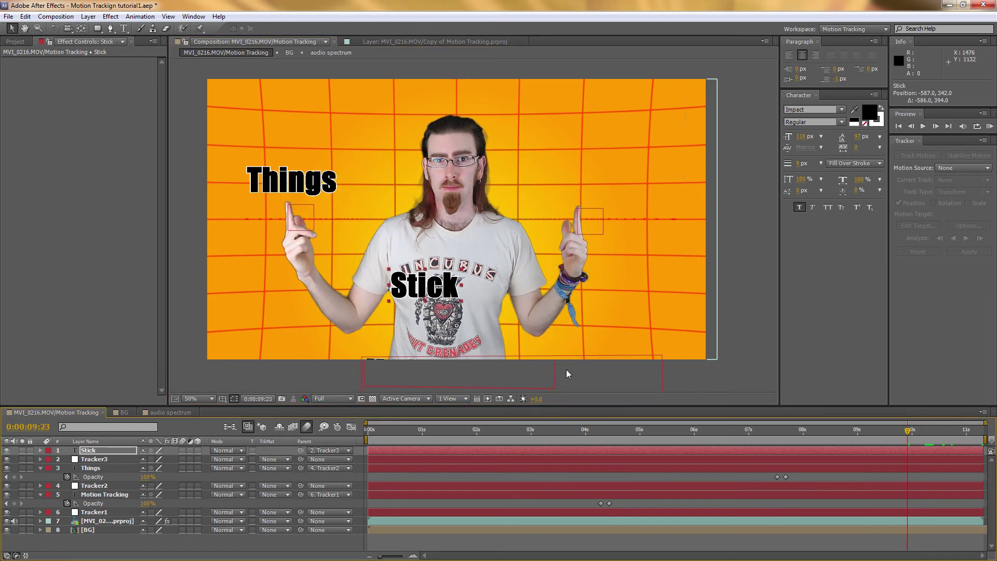
{"action": "left_click_drag", "start_coordinate": [437, 290], "coordinate": [592, 184]}
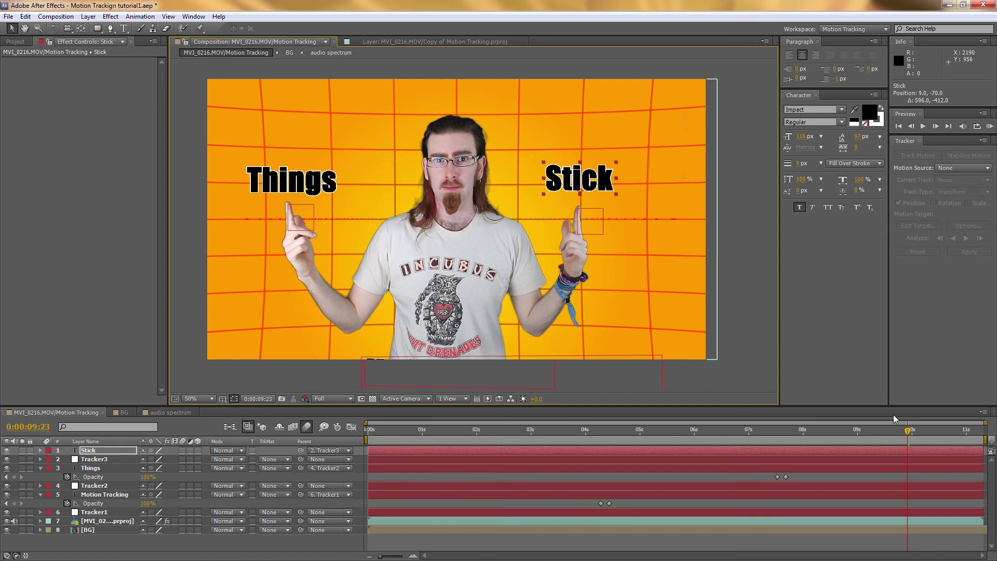
{"action": "left_click_drag", "start_coordinate": [918, 434], "coordinate": [816, 430]}
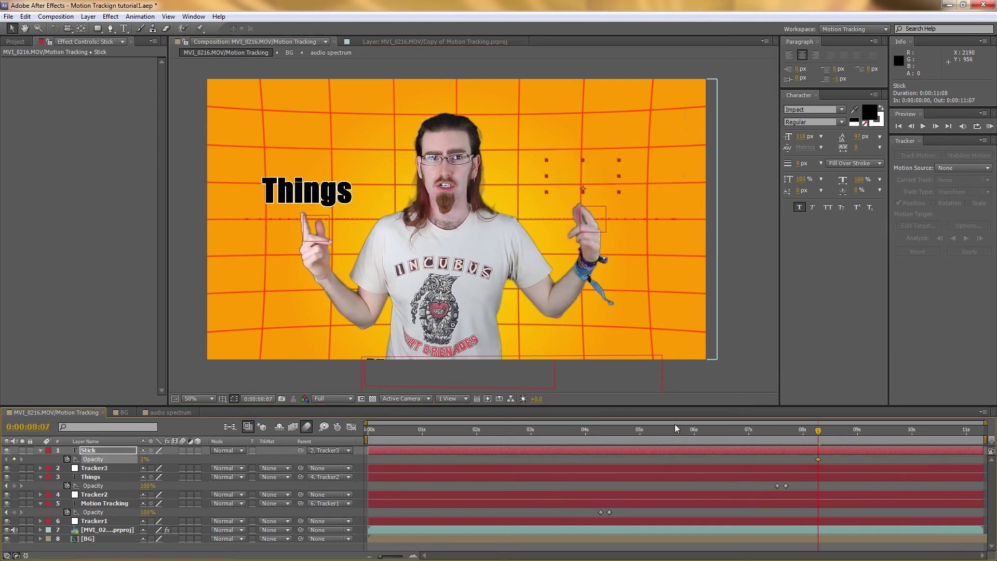
Keyframe Stick's opacity from 0% to 100% just after 0:00:08 and scrub to check both words
{"action": "left_click_drag", "start_coordinate": [141, 459], "coordinate": [142, 463]}
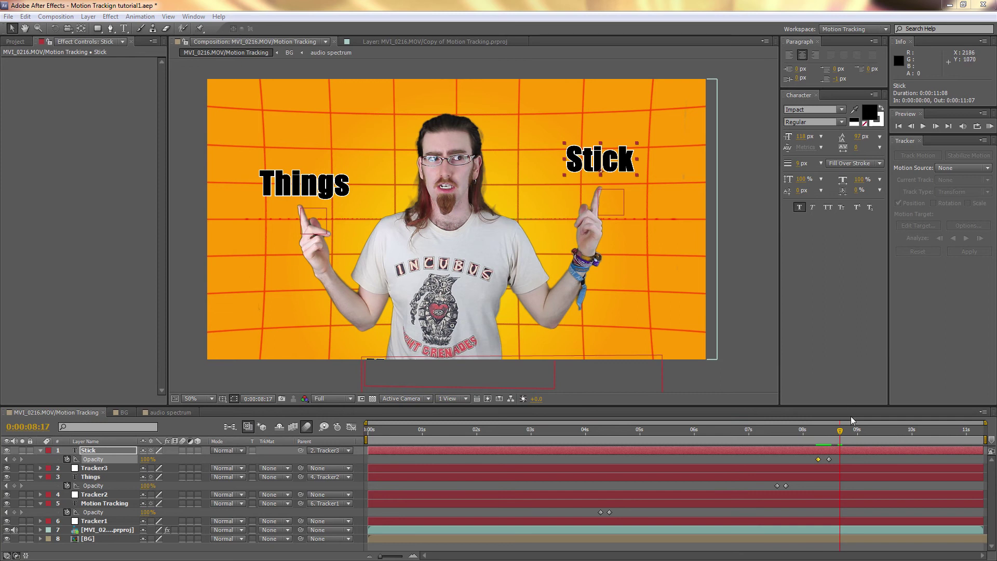
{"action": "left_click_drag", "start_coordinate": [852, 436], "coordinate": [773, 434]}
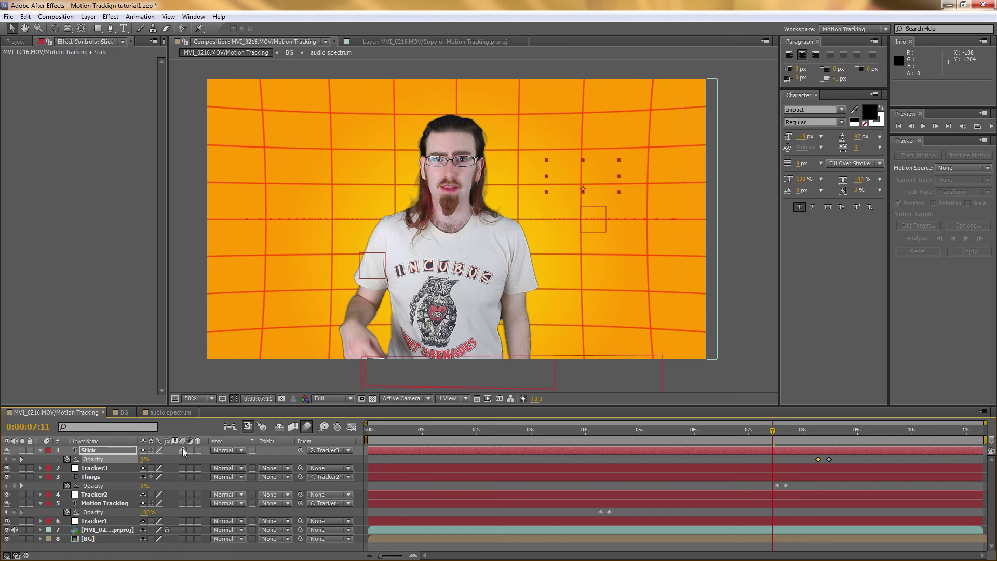
Turn on the Motion Blur switch for the Things and Motion Tracking layers, matching Stick
{"action": "left_click", "coordinate": [183, 477]}
{"action": "left_click", "coordinate": [182, 503]}
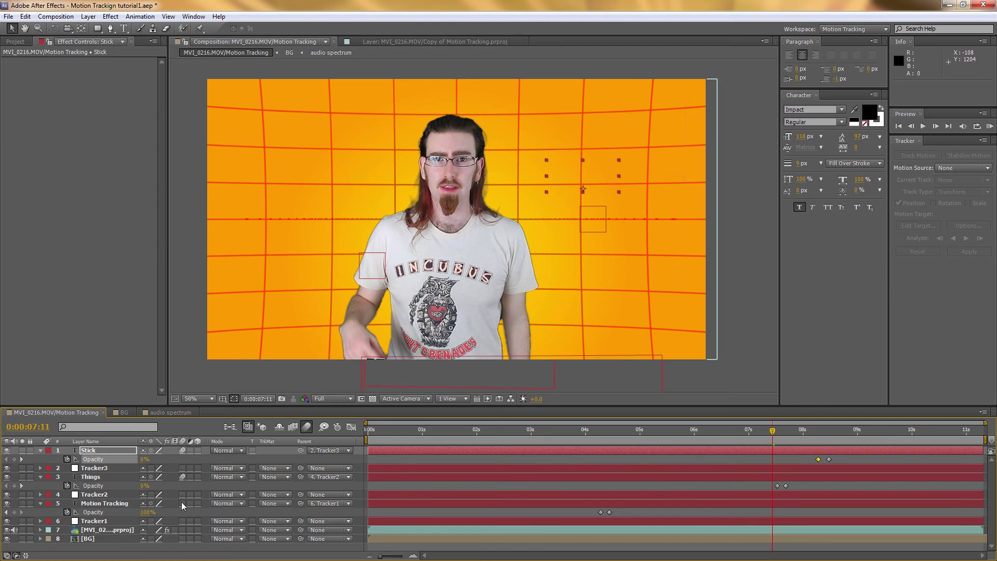
{"action": "left_click", "coordinate": [307, 429]}
Enable composition motion blur, then preview from 7:07 as both words fade in
{"action": "left_click", "coordinate": [307, 430]}
{"action": "left_click", "coordinate": [763, 432]}
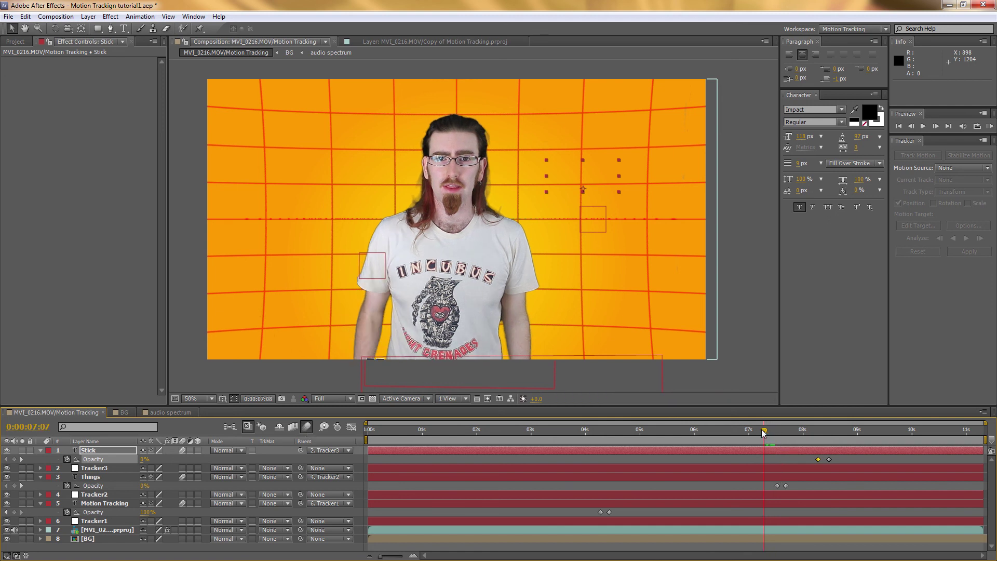
{"action": "key", "text": "space"}
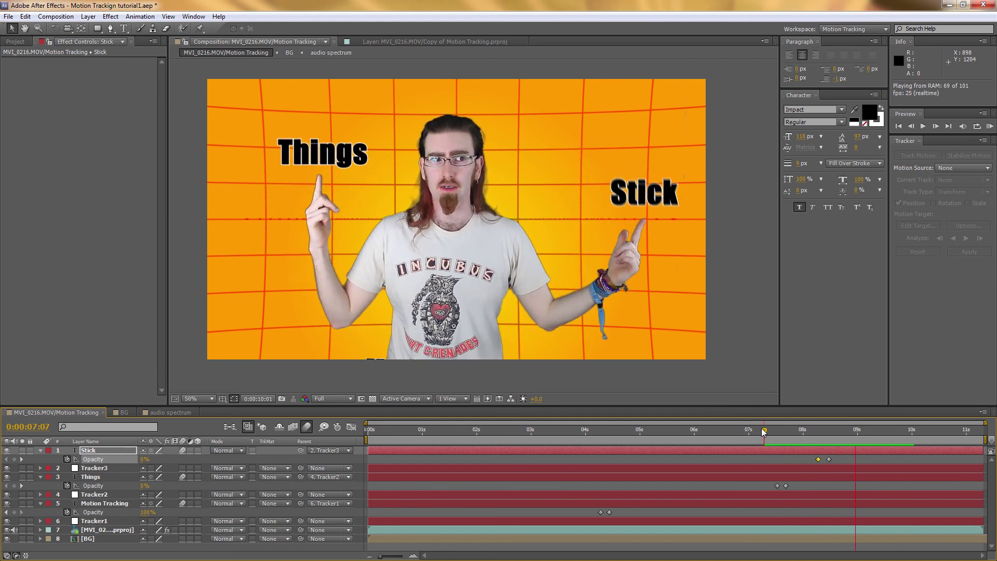
{"action": "key", "text": "space"}
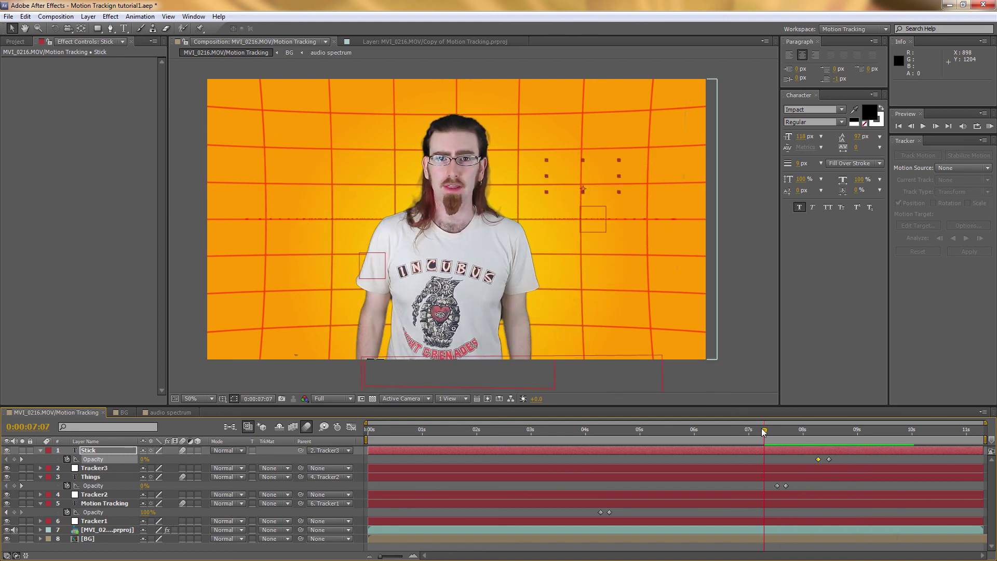